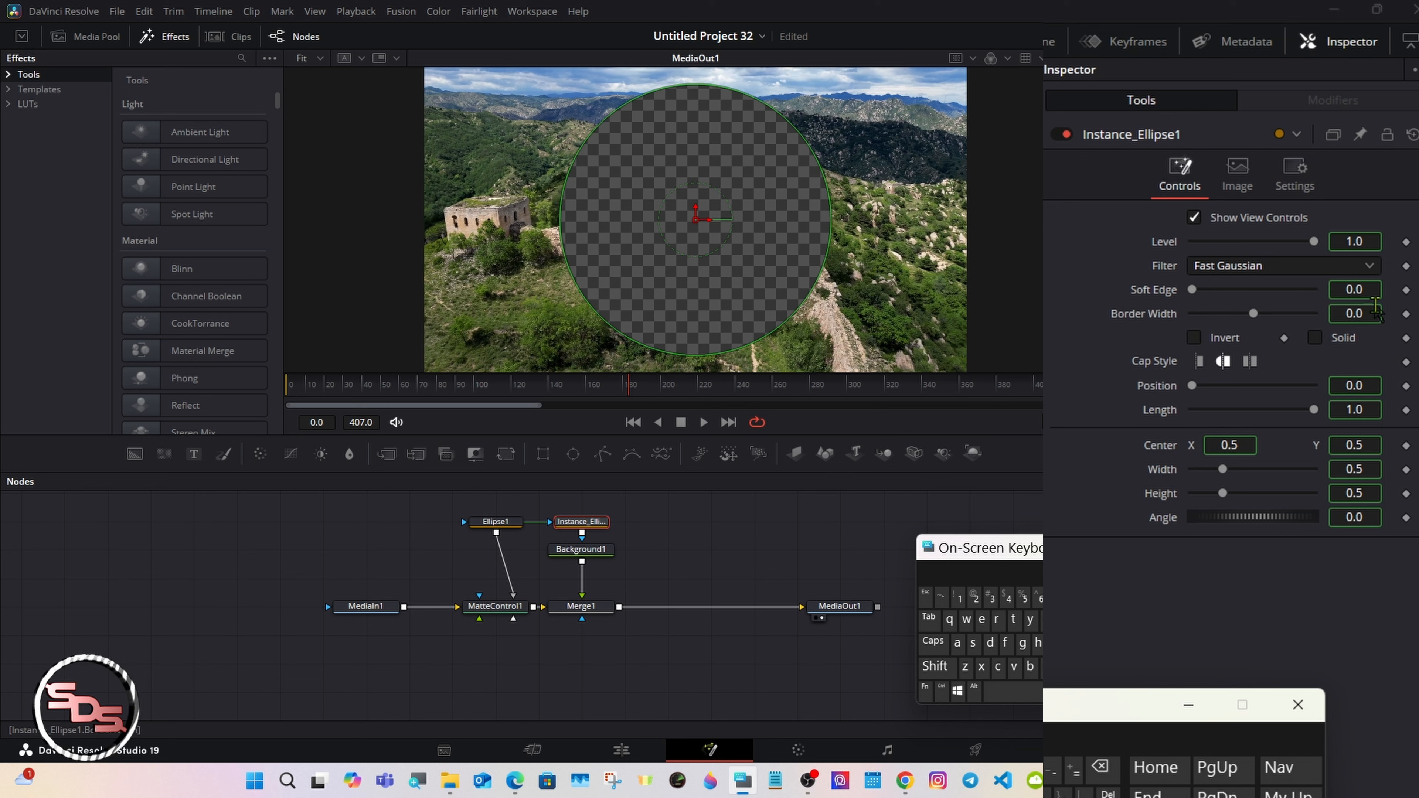
- Set the Border Width of Instance_Ellipse1 to 0.005 to give the circular cutout a thin outline
left_click_drag(1254, 314, 1254, 315)
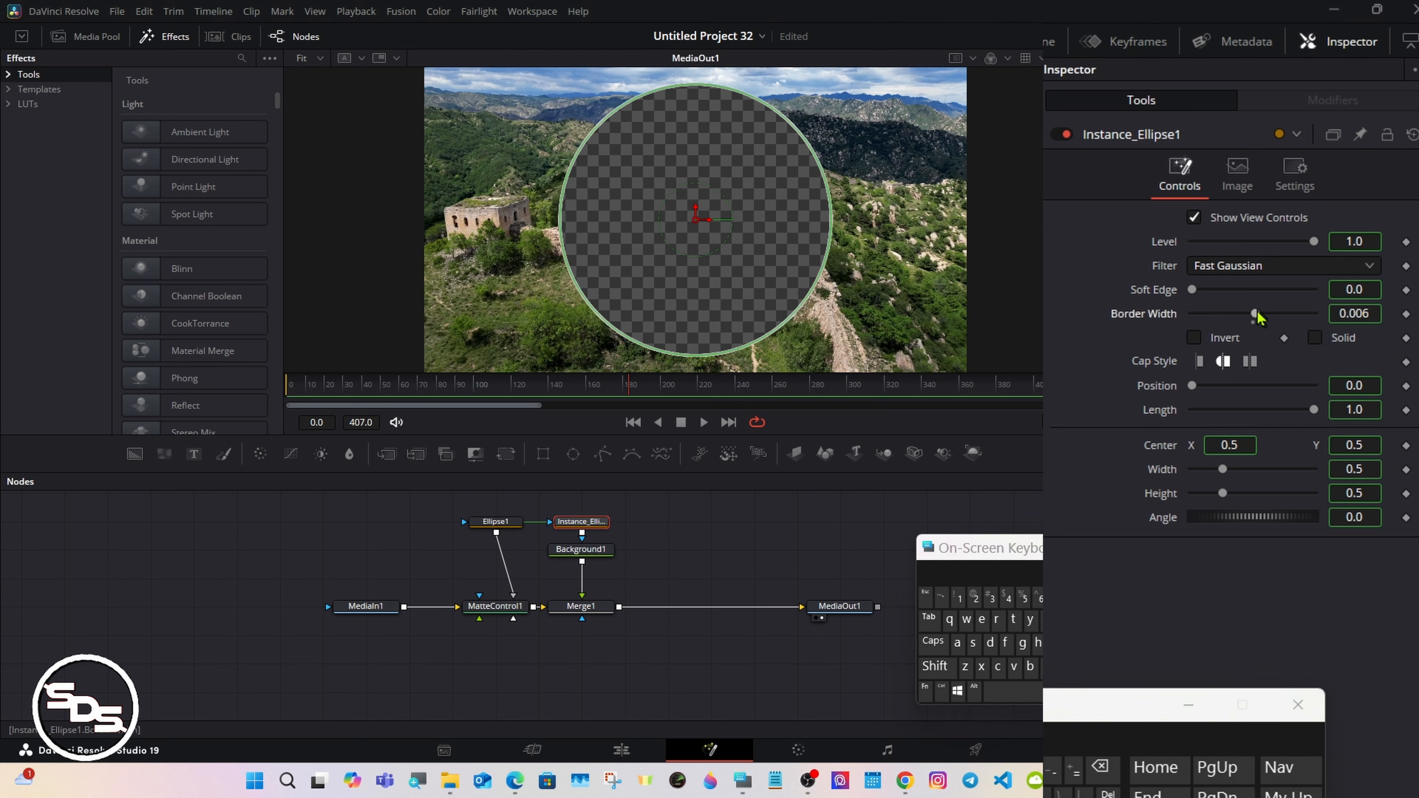
left_click(1100, 766)
left_click(1023, 597)
left_click(1048, 793)
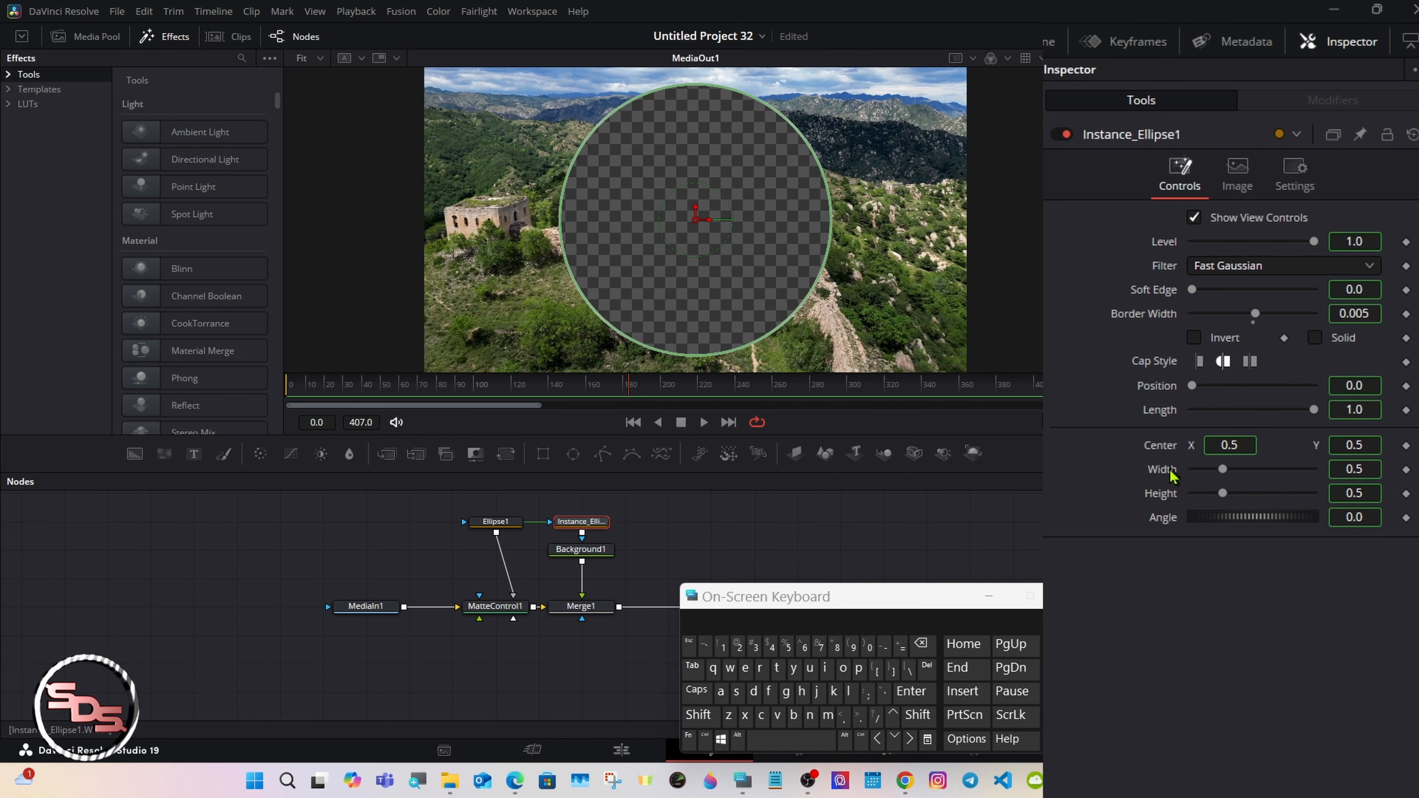
- Link the Width of Ellipse1 to its Height with an expression and reduce the Height to about 0.362
mouse_move(1222, 470)
left_mouse_down()
mouse_move(1236, 471)
mouse_move(1219, 473)
left_mouse_up()
left_click(489, 524)
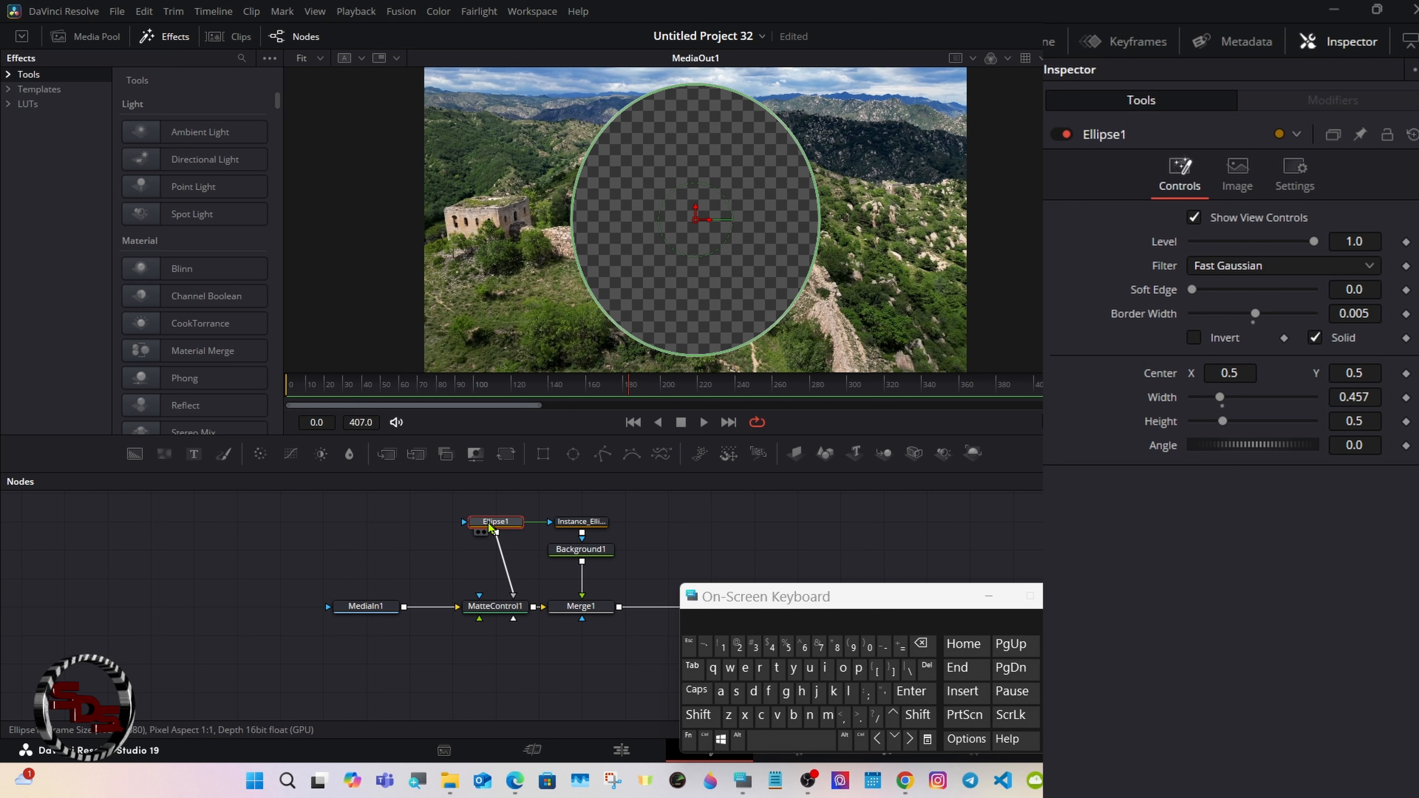
right_click(1160, 406)
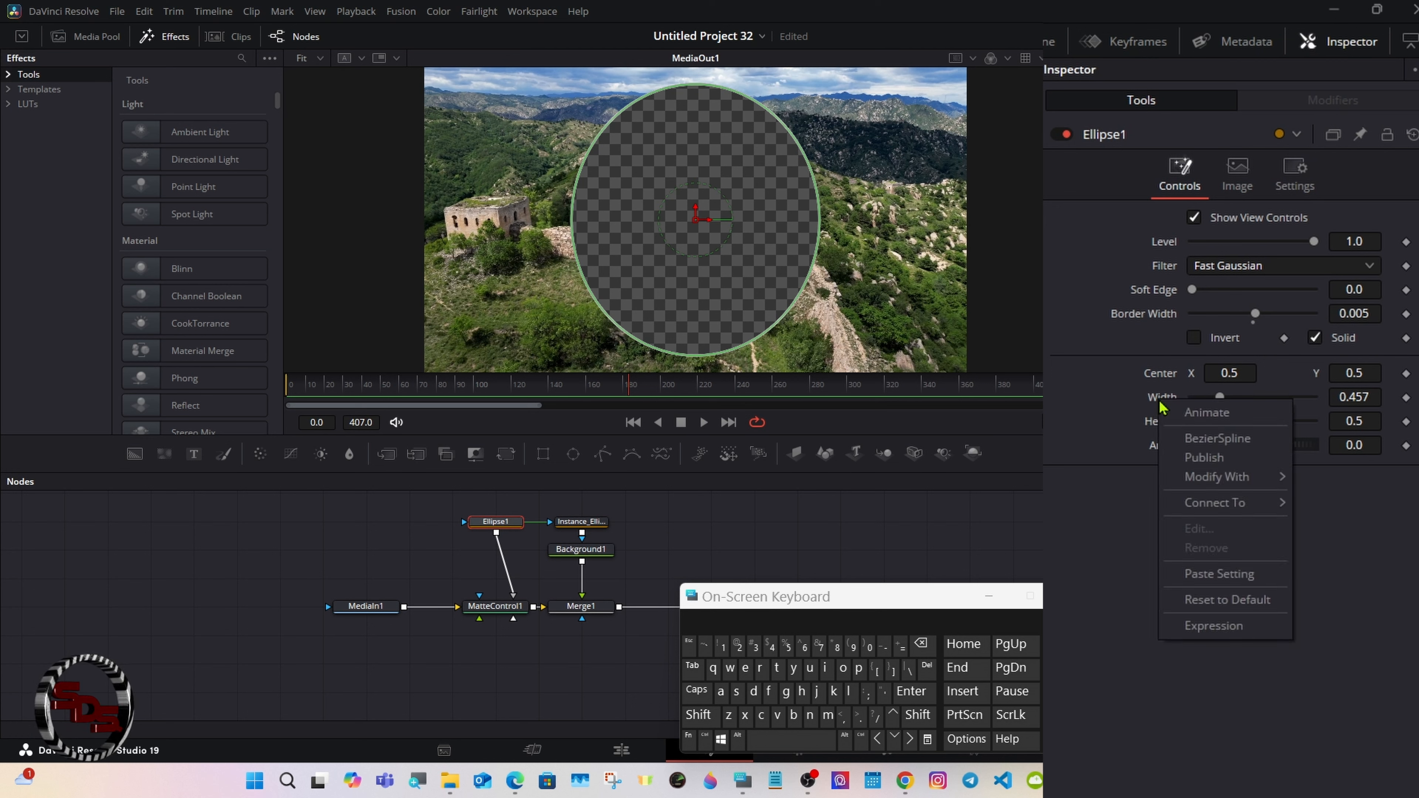
left_click(1196, 628)
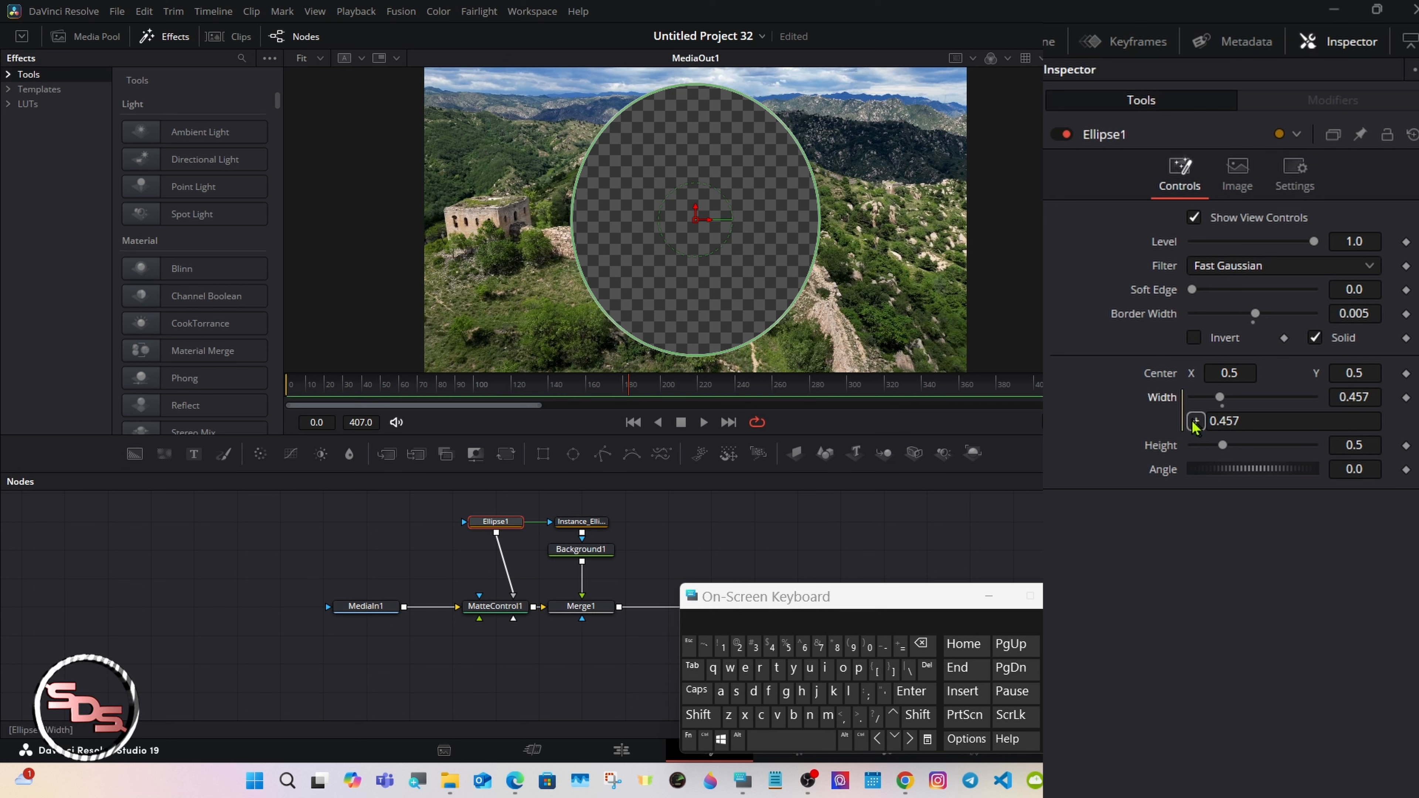
left_click_drag(1194, 422, 1213, 445)
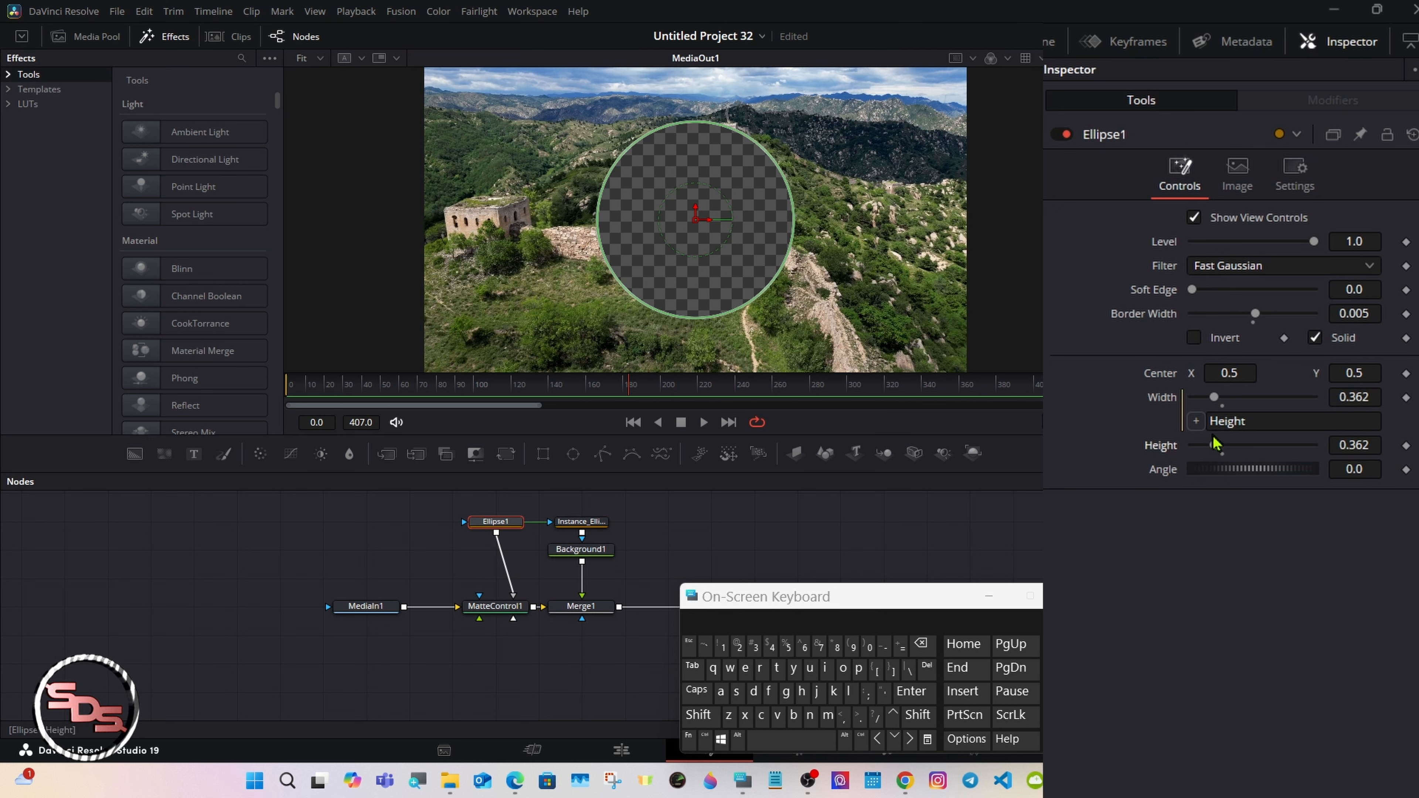
- Set the Height of Ellipse1 to 0.3
left_click(1372, 445)
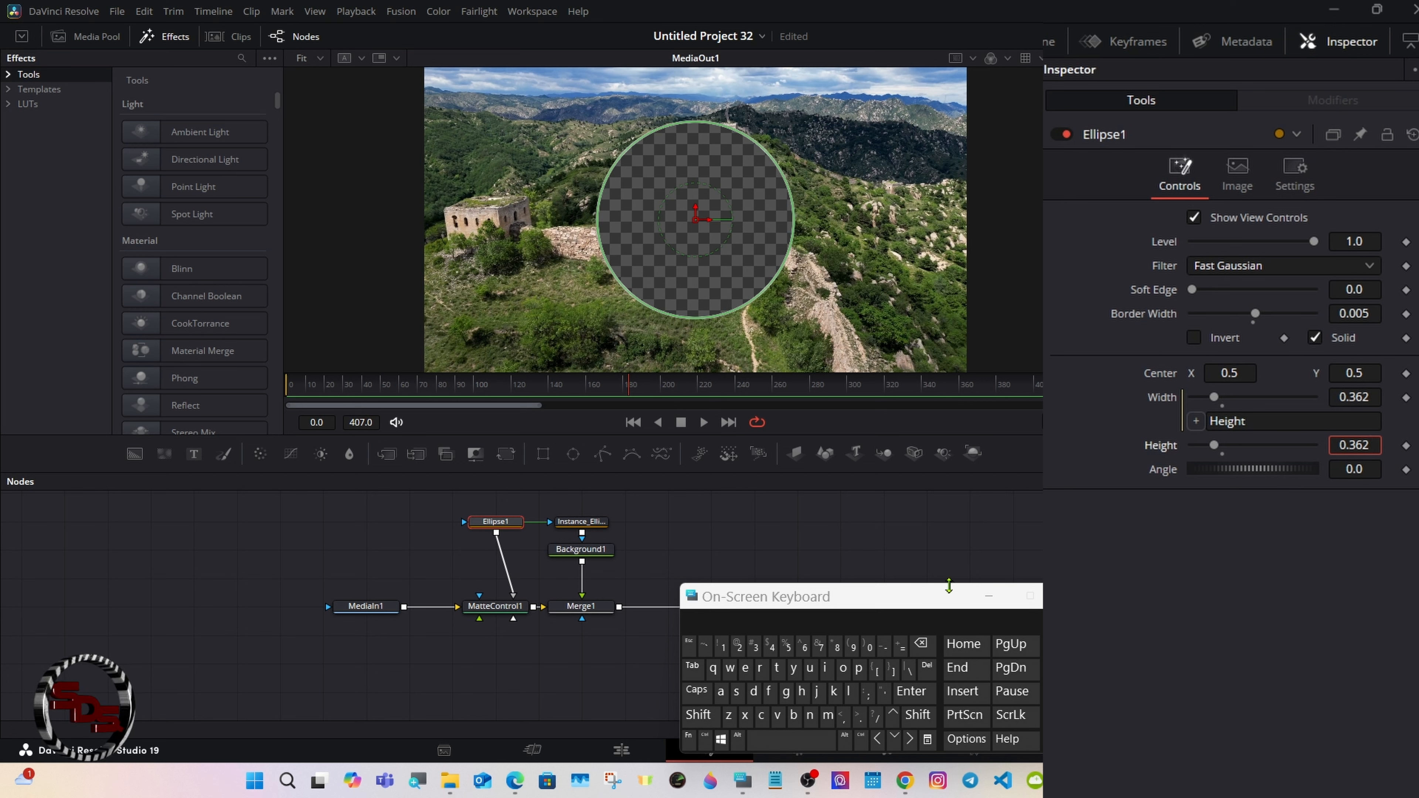
left_click(920, 645)
left_click(921, 644)
left_click(921, 644)
left_click(760, 649)
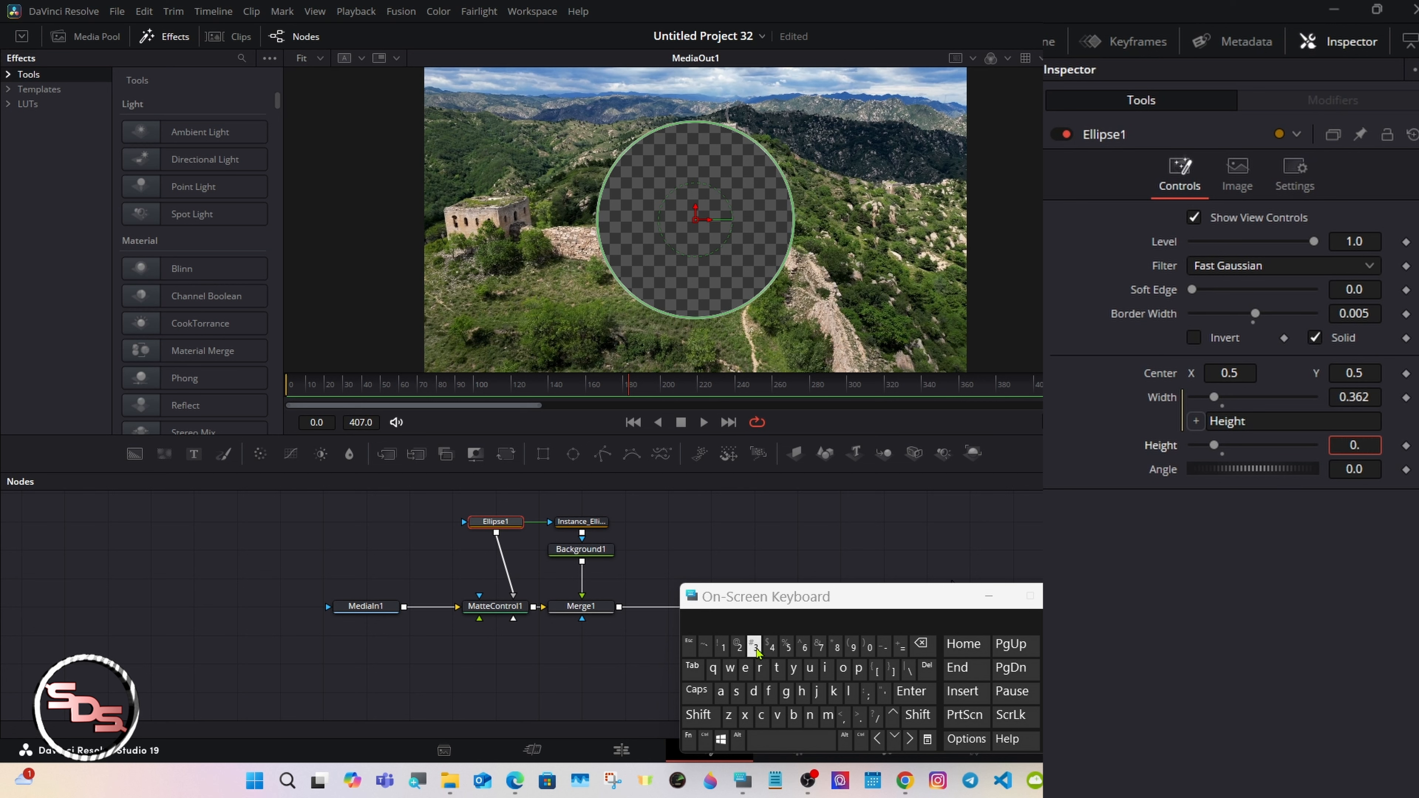
left_click(911, 692)
left_click_drag(808, 601, 988, 540)
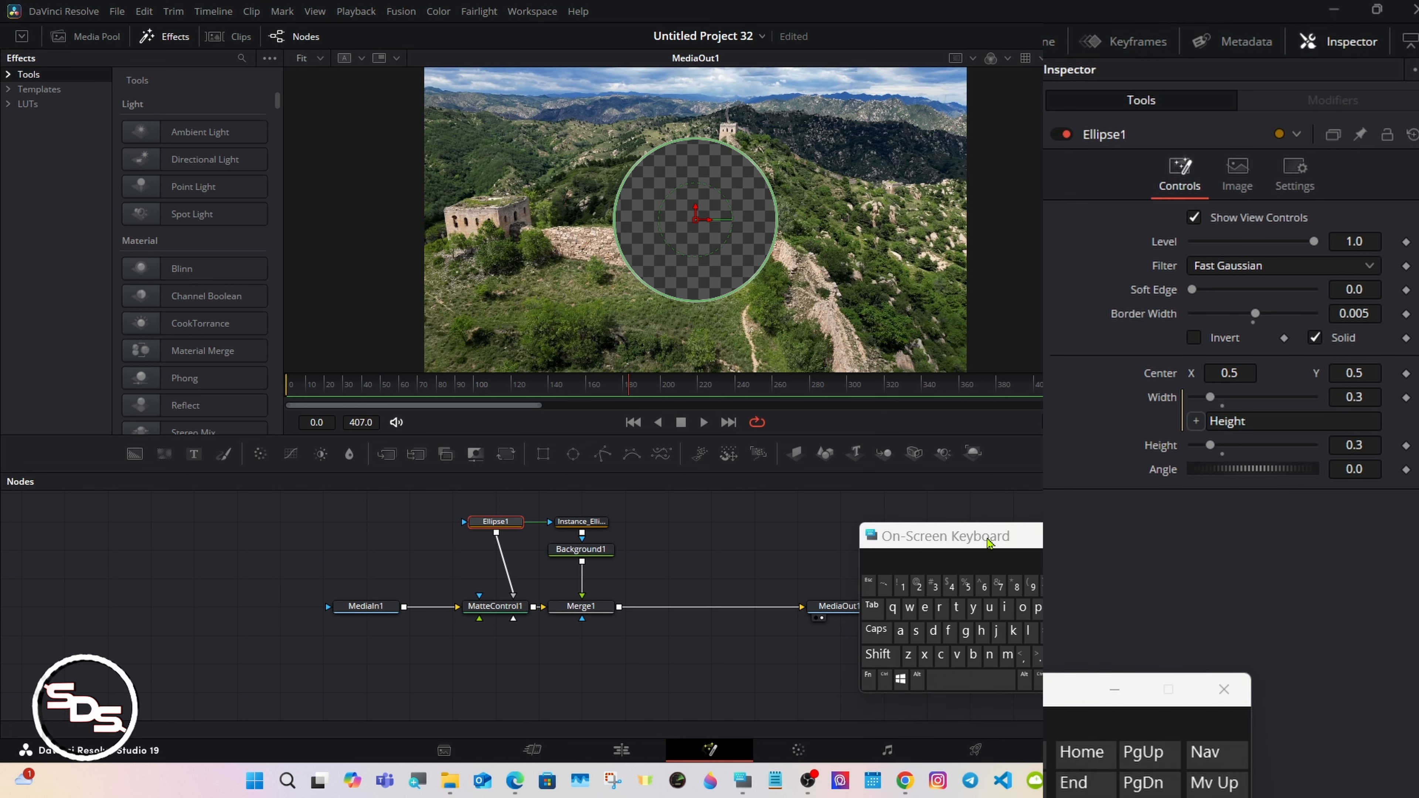
- Set the Height of Ellipse1 to 0.2 and check the composite on the Edit page
left_click(1364, 444)
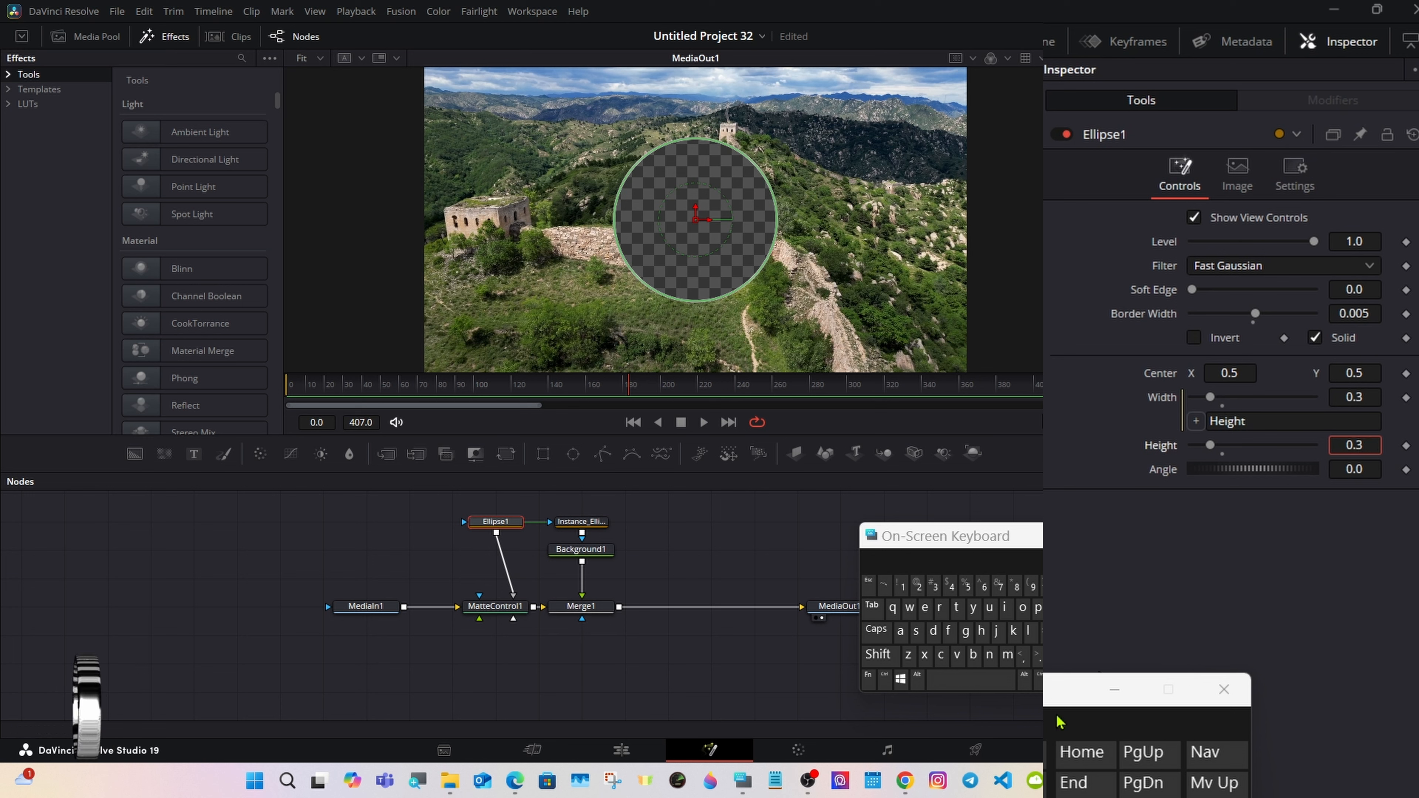
key("BackSpace")
left_click(917, 587)
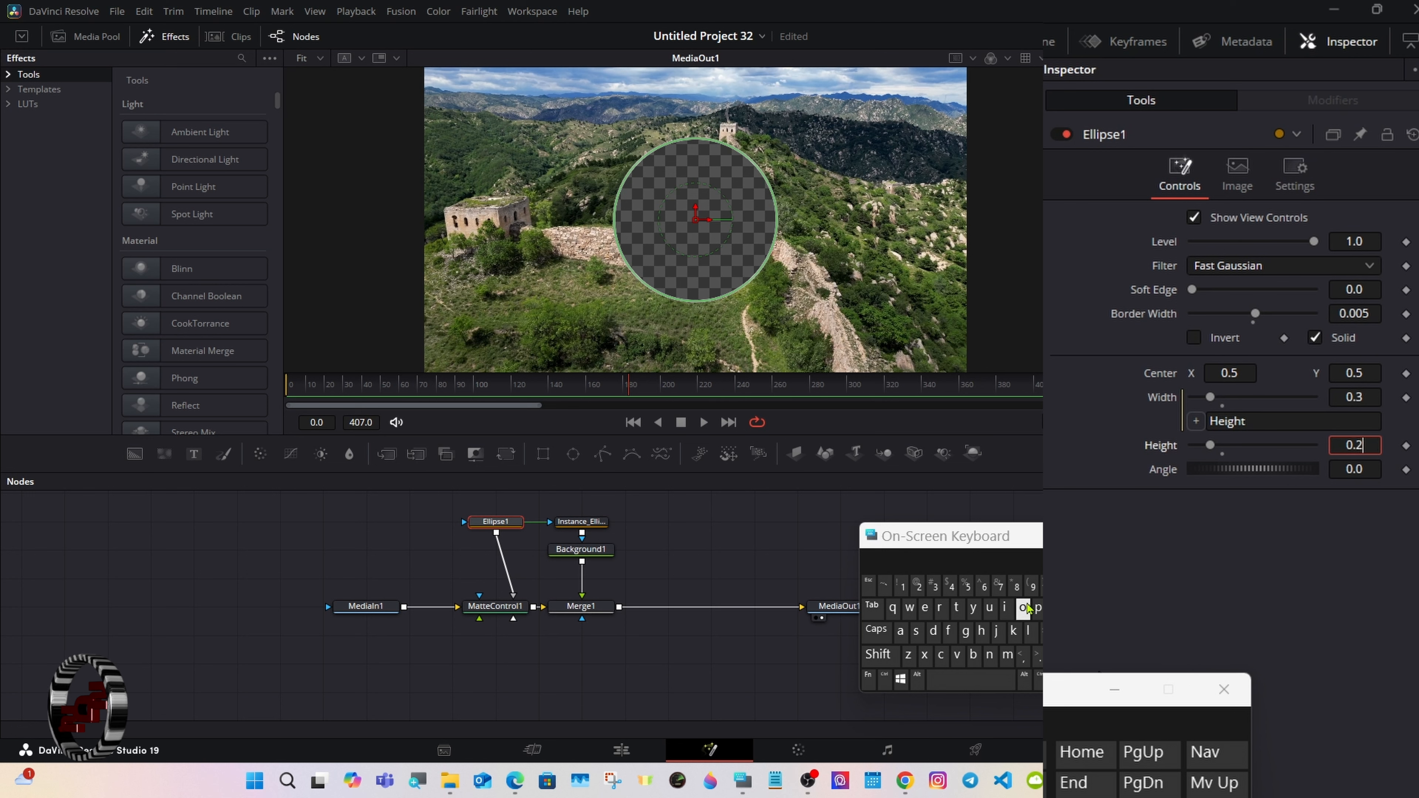
key("Tab")
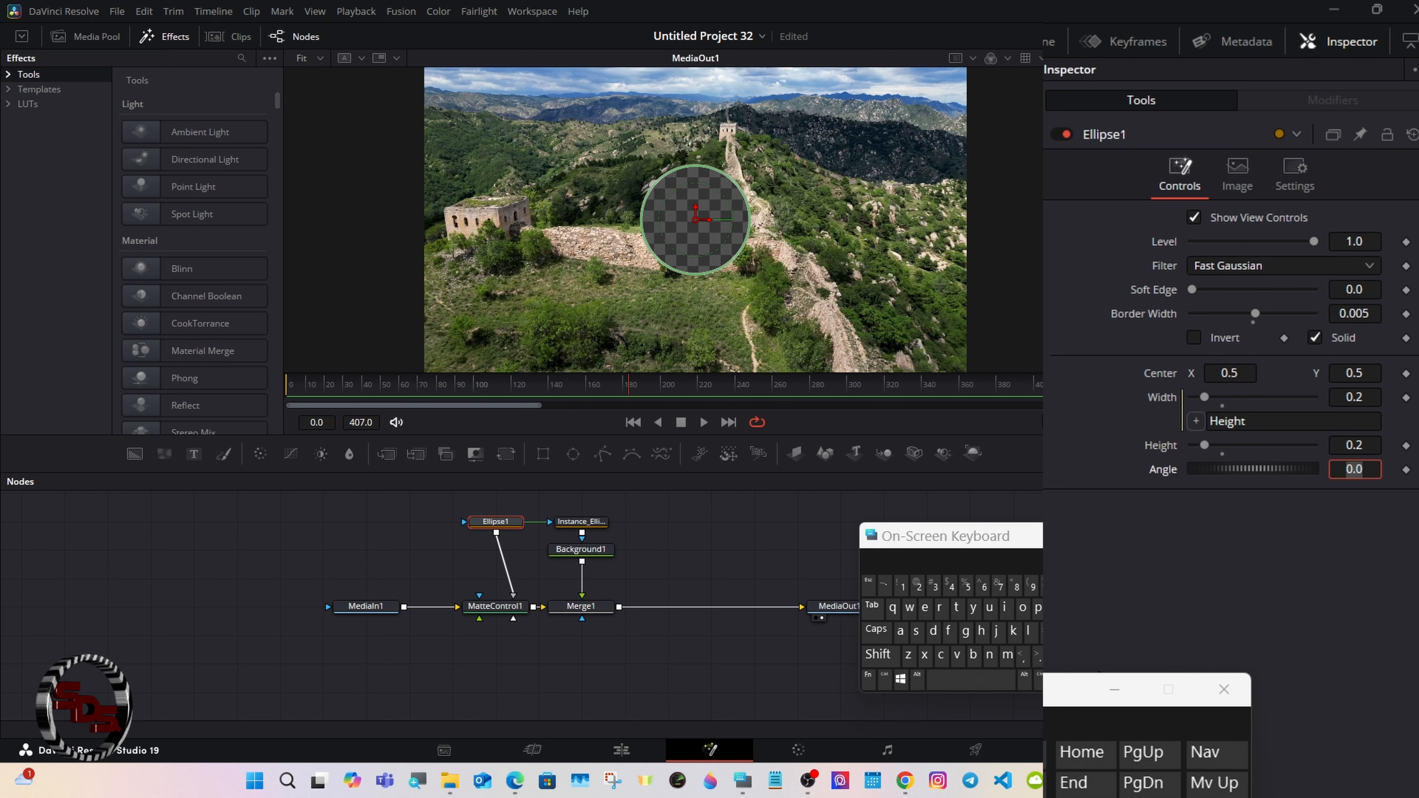
left_click_drag(879, 535, 920, 538)
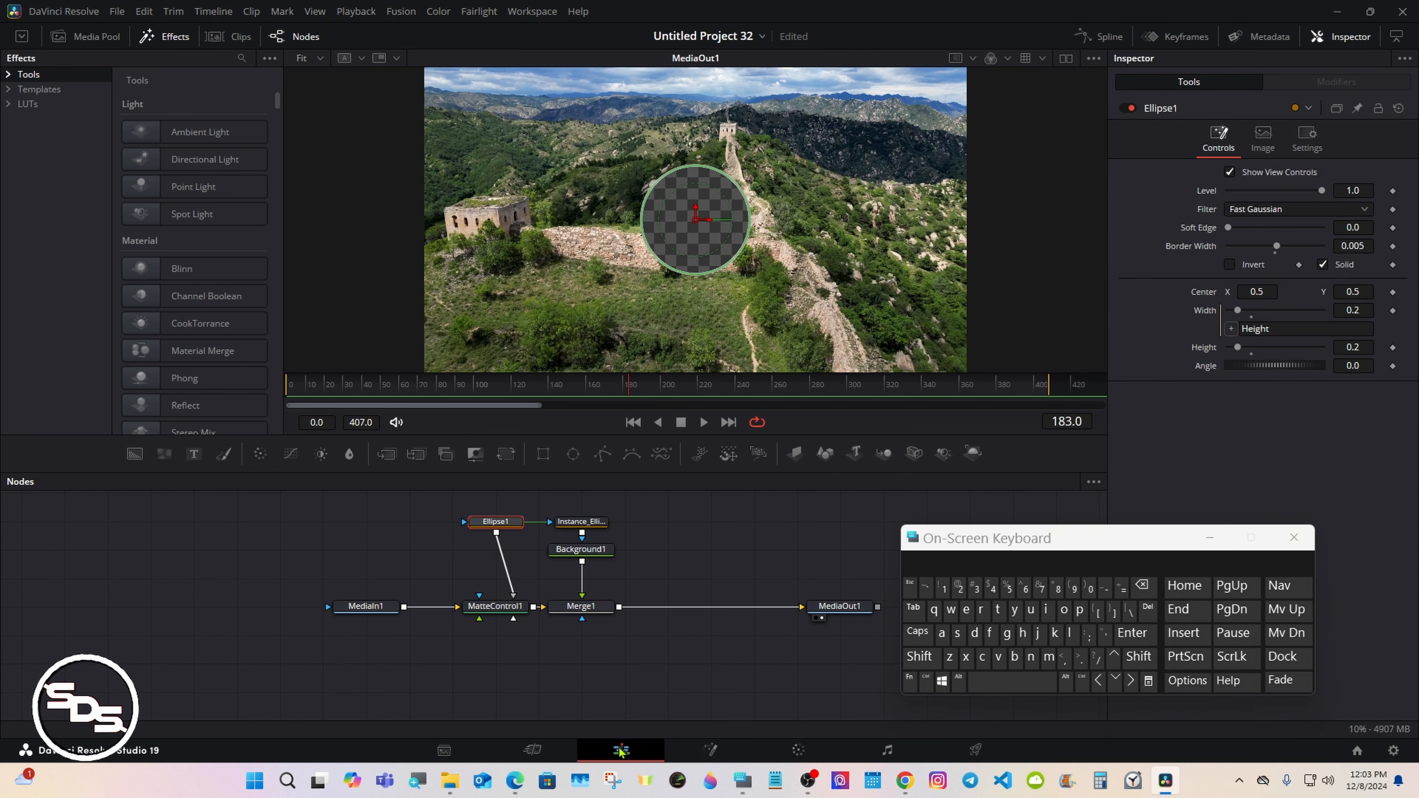
left_click(620, 750)
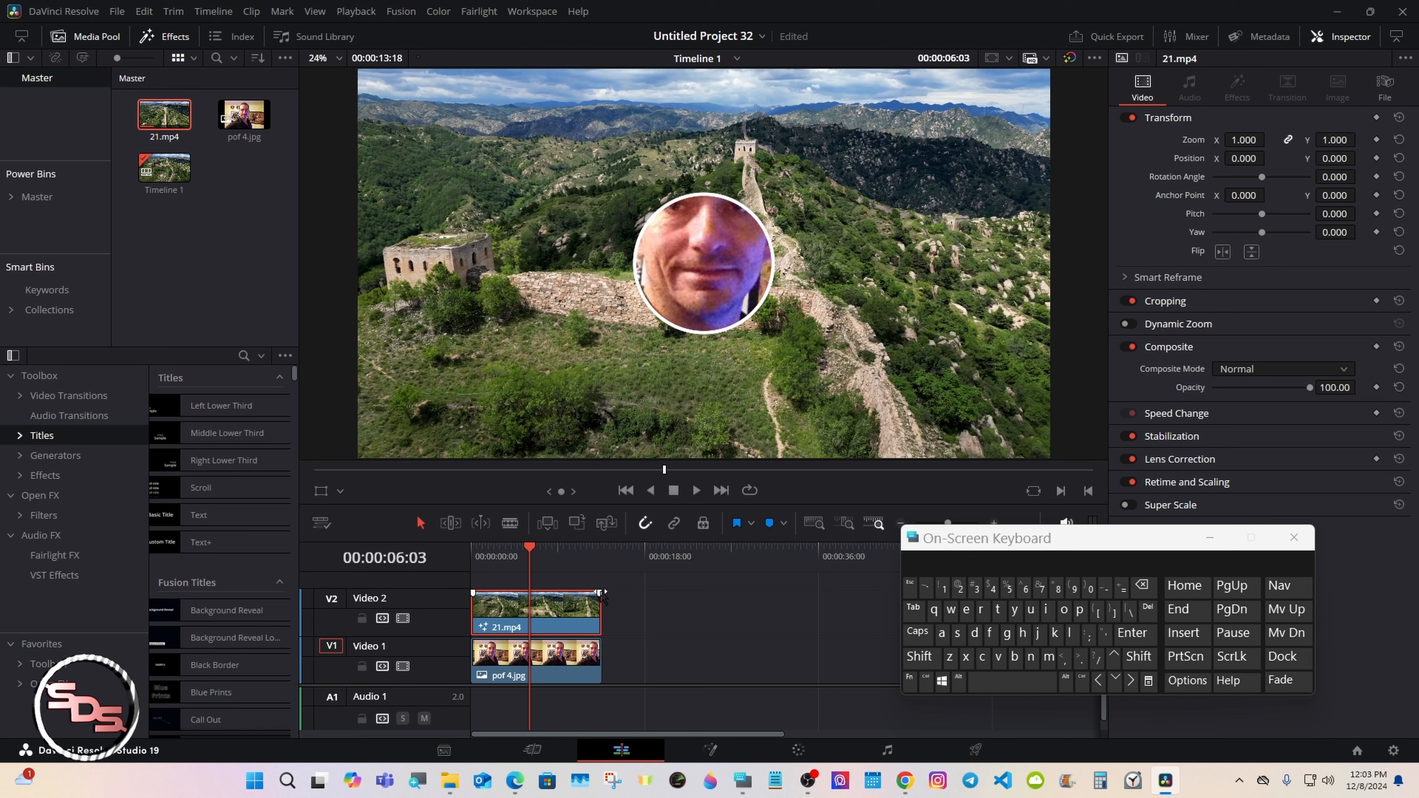
- Return to the Fusion composition and rename the Background1 node as Color
left_click(710, 749)
right_click(566, 553)
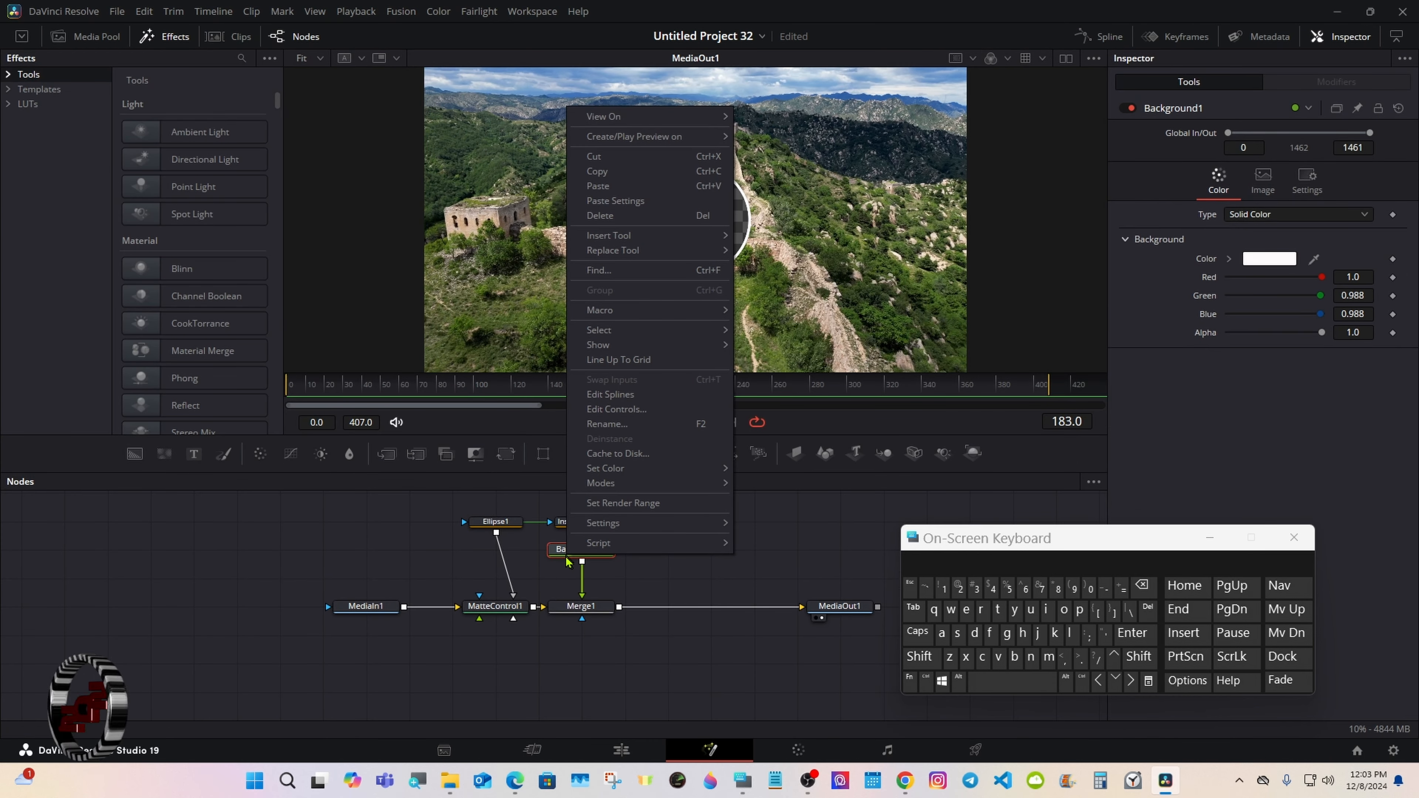
left_click(608, 425)
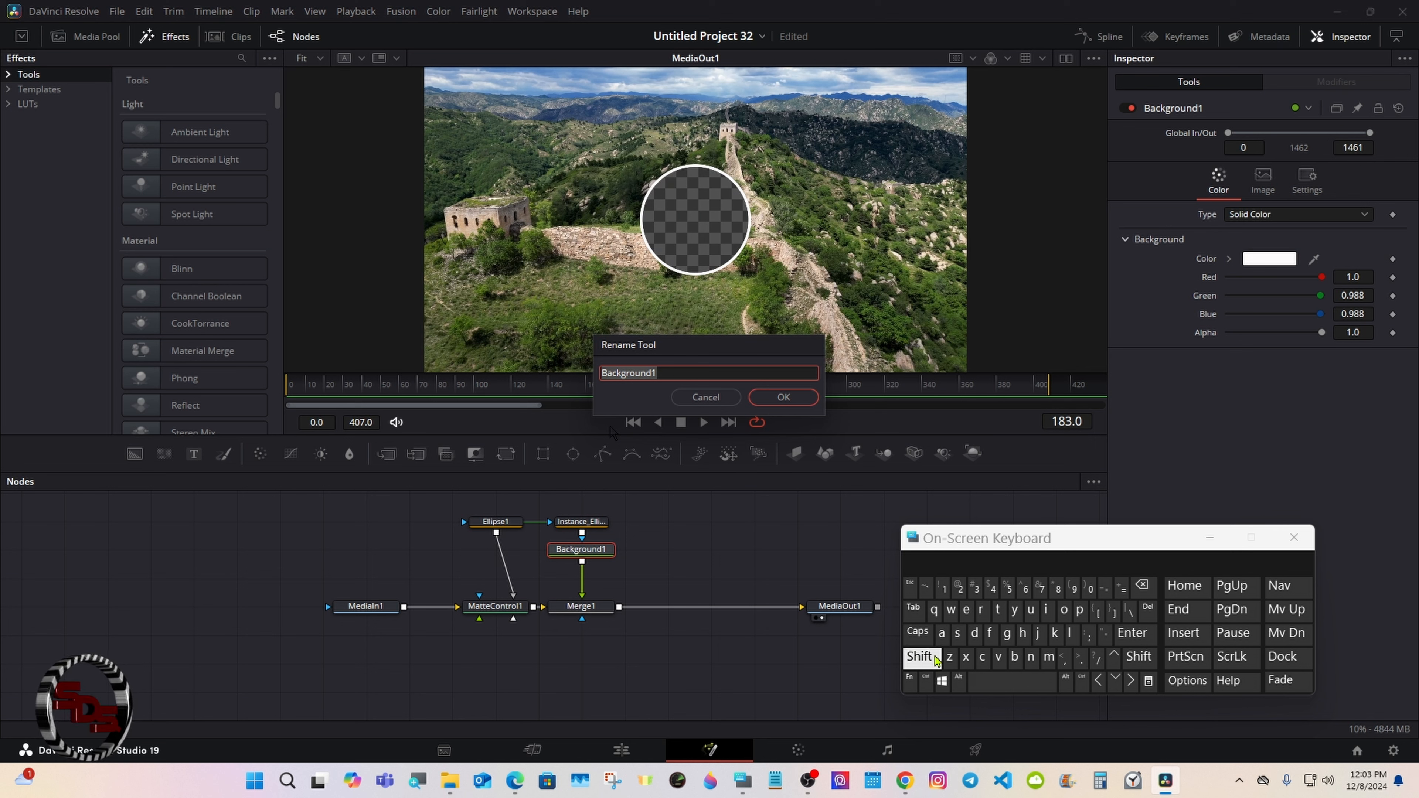
left_click(981, 657)
left_click(1063, 610)
left_click(1070, 633)
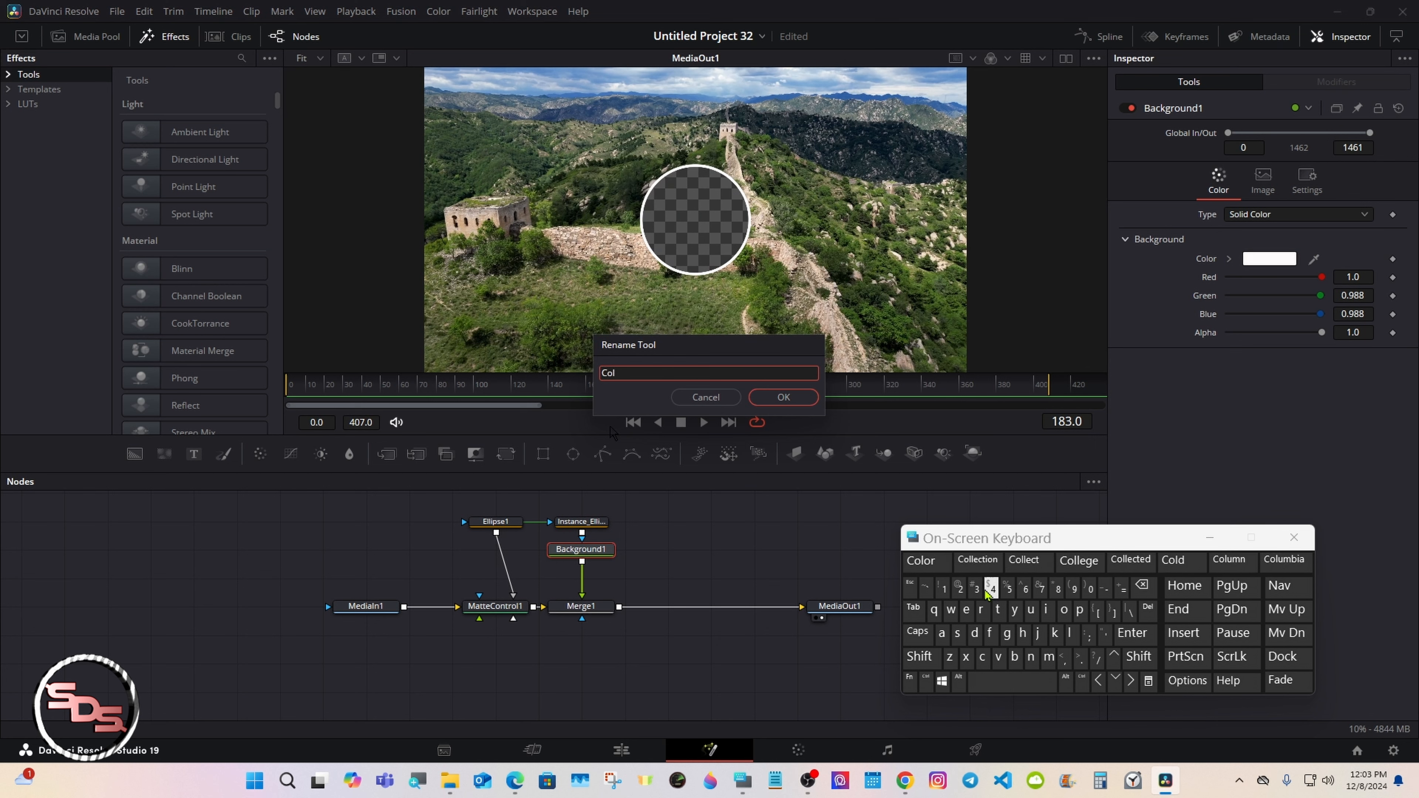
left_click(921, 560)
left_click(783, 397)
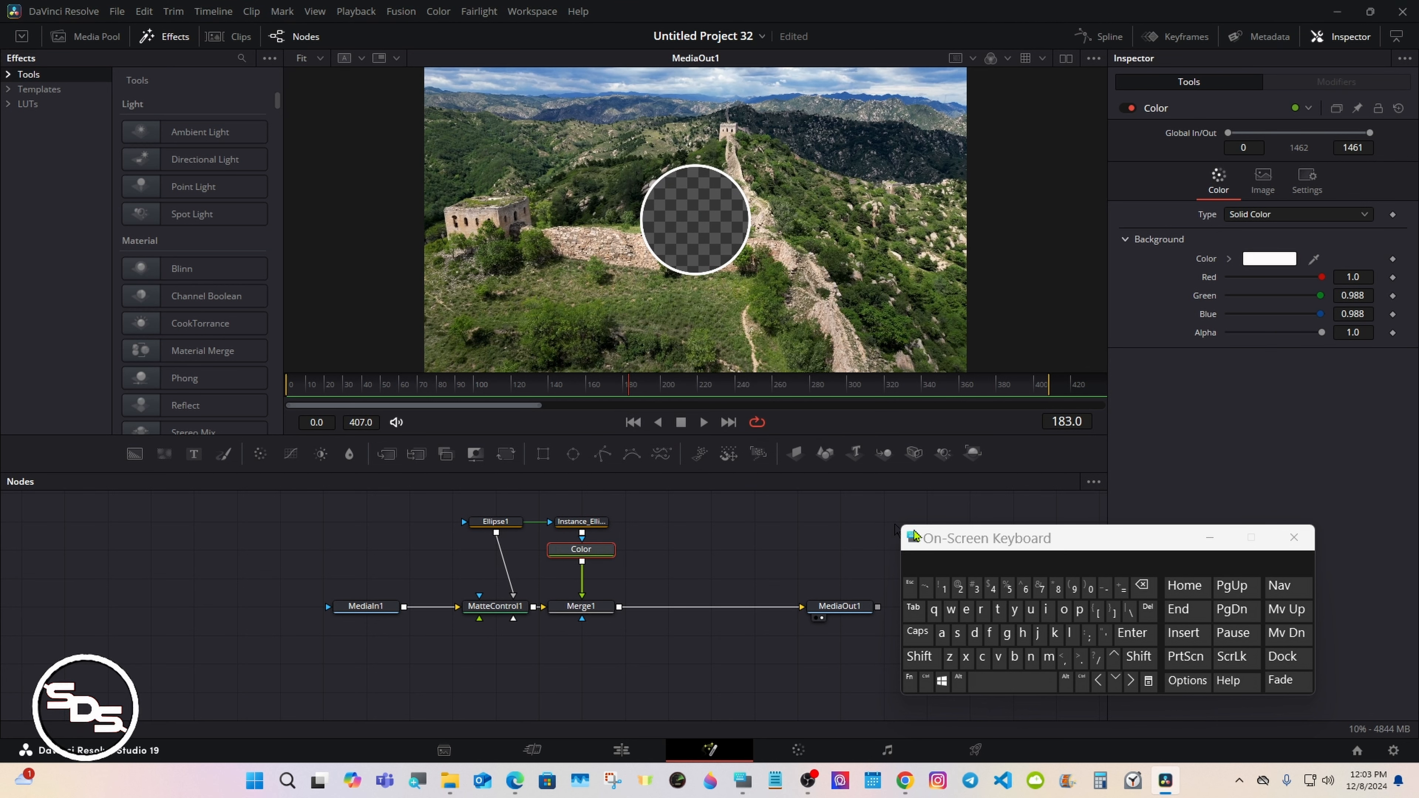
left_click_drag(914, 534, 931, 534)
- Select all nodes in the composition except MediaIn1 and MediaOut1
left_click(776, 540)
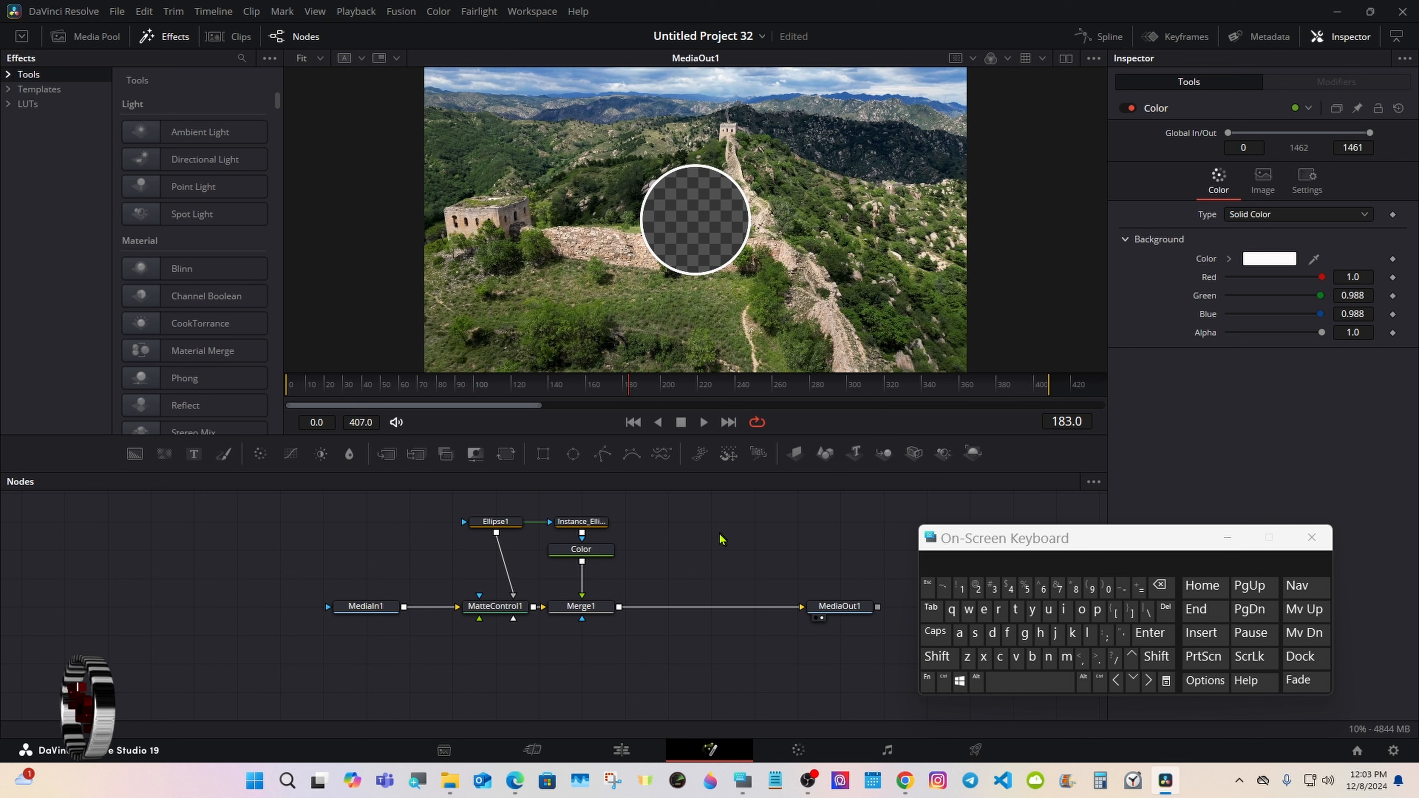
left_click(943, 681)
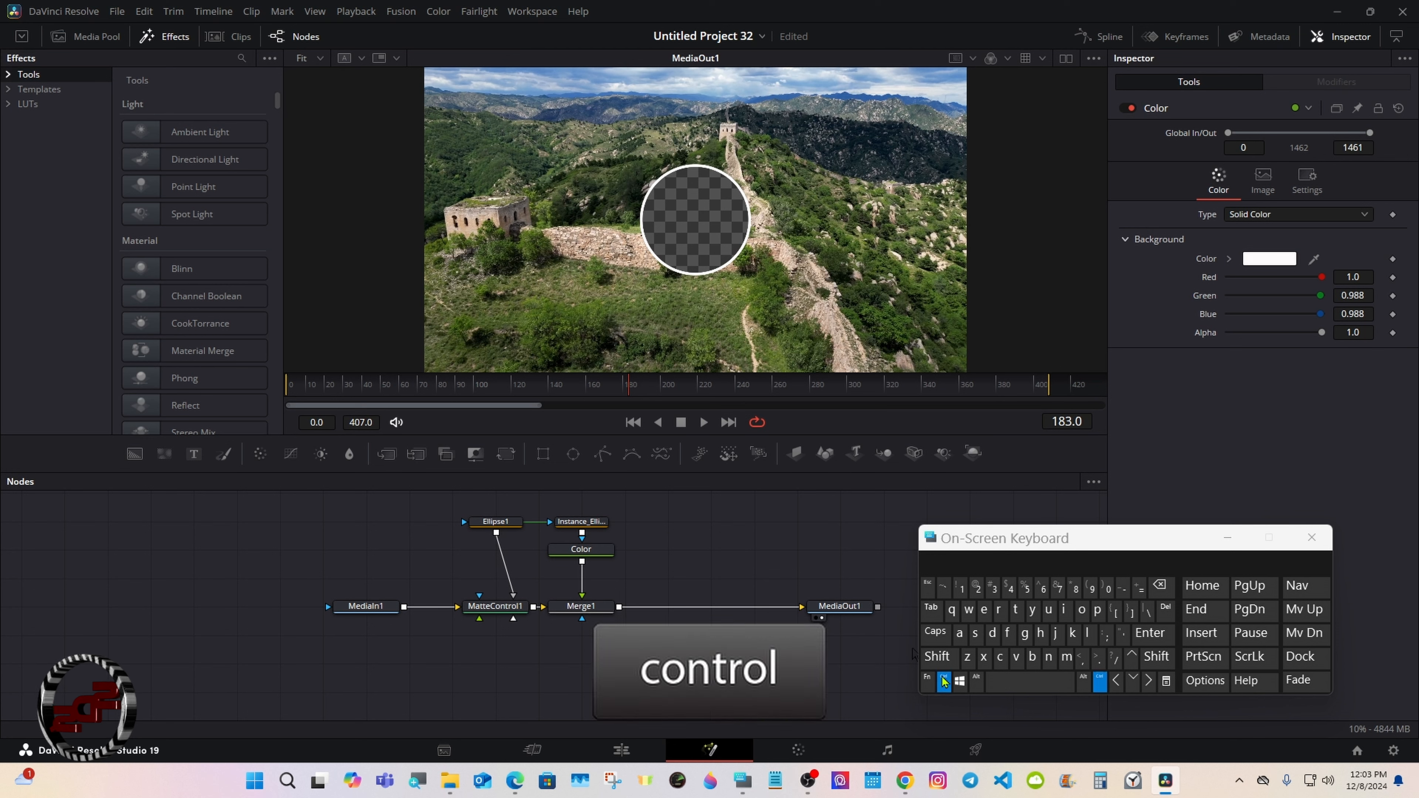
left_click(496, 523, "ctrl")
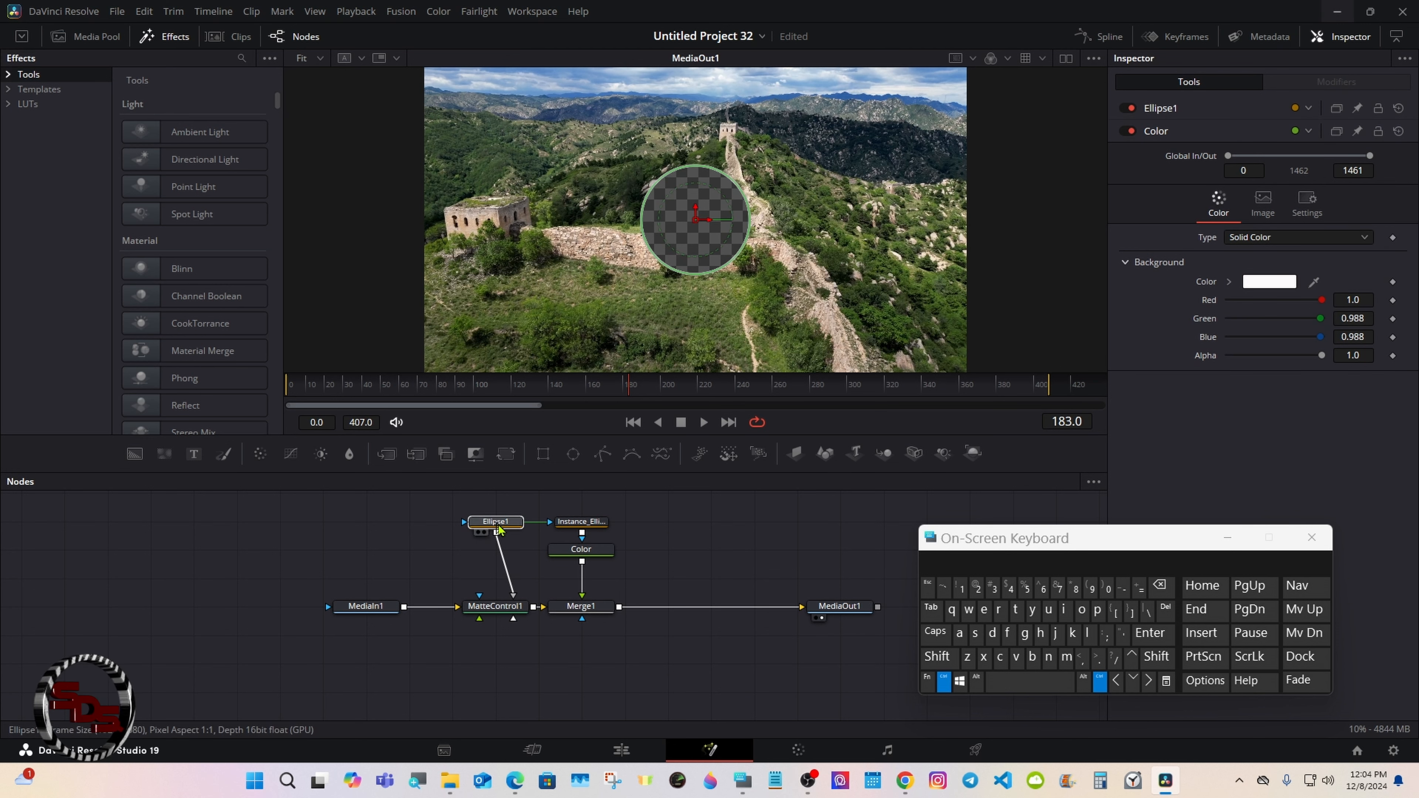
left_click(961, 634)
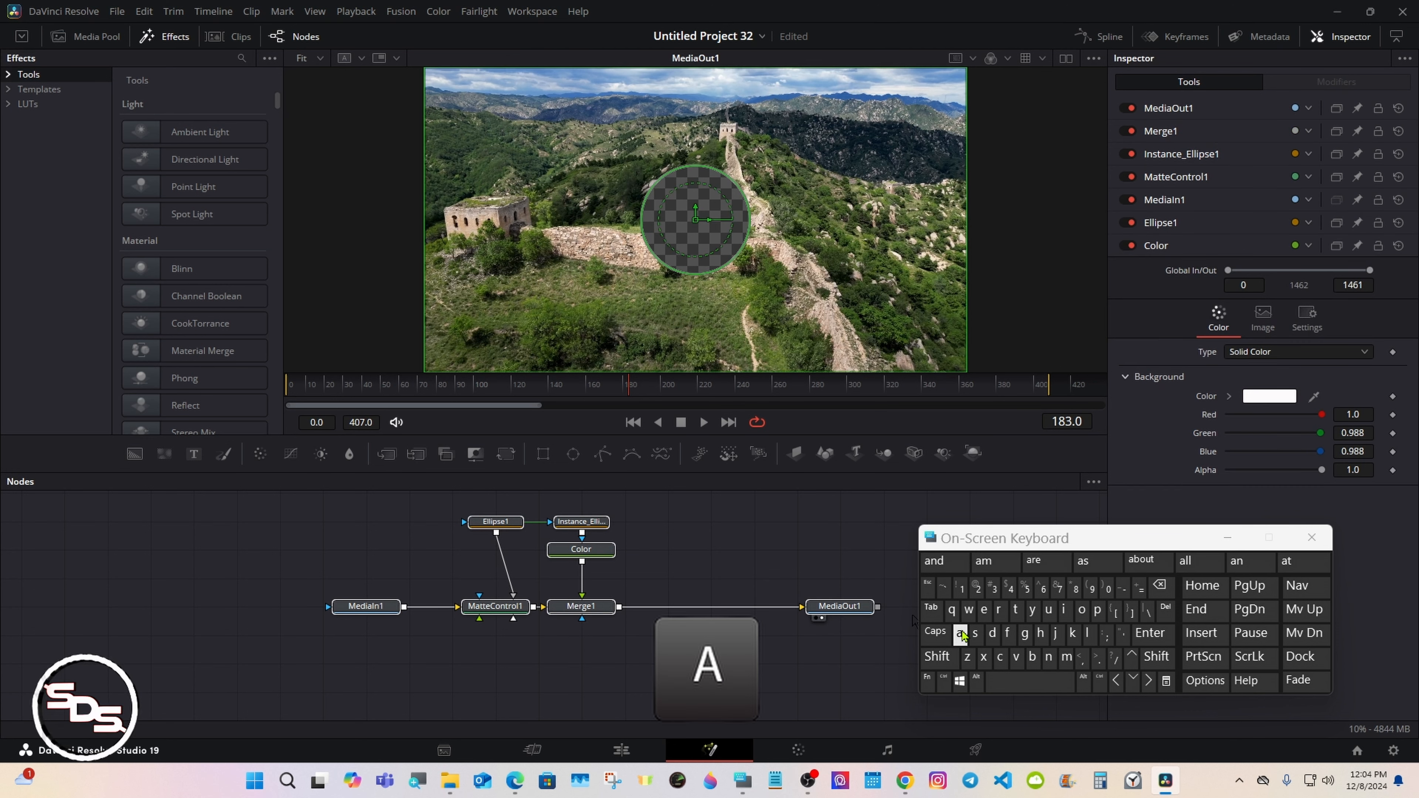
left_click(944, 682)
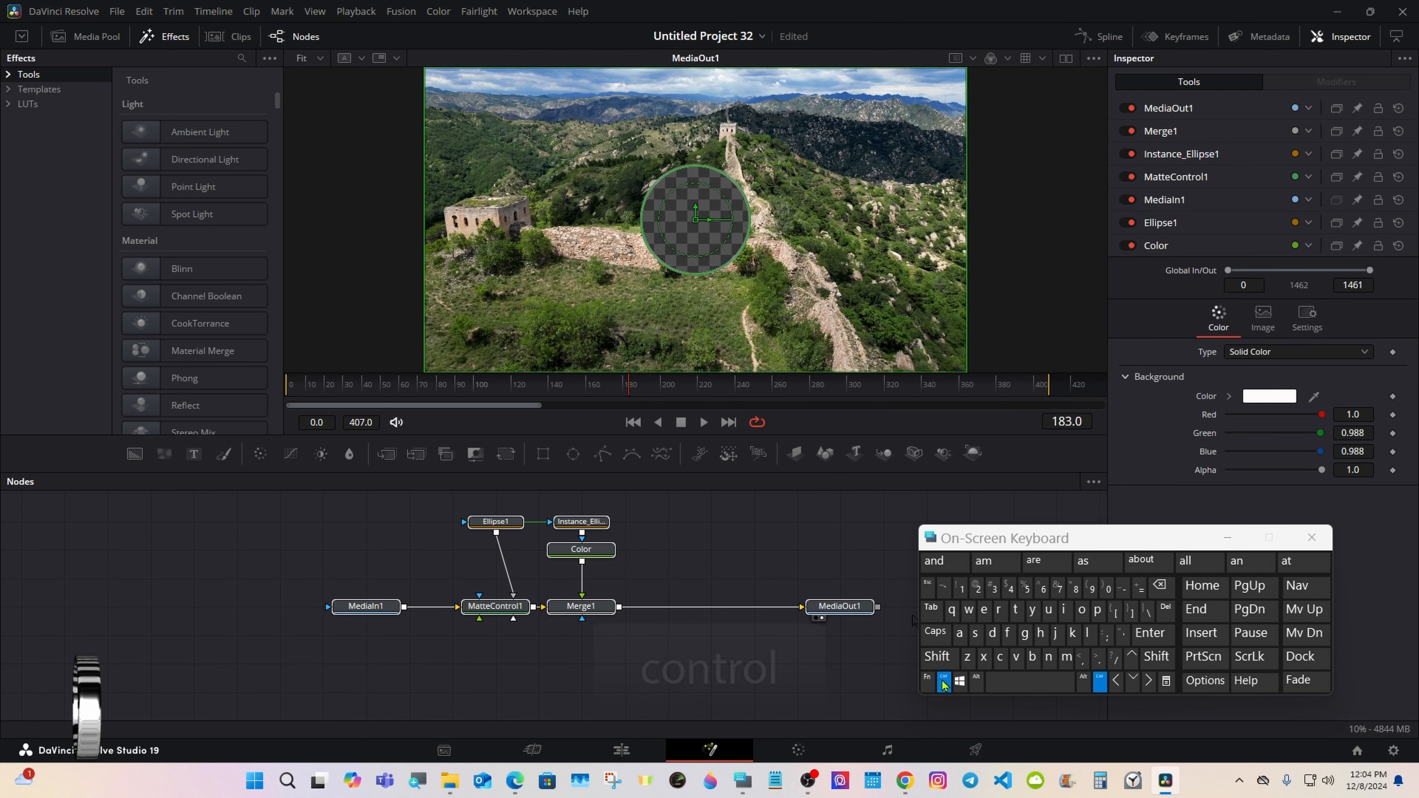
left_click(835, 609, "ctrl")
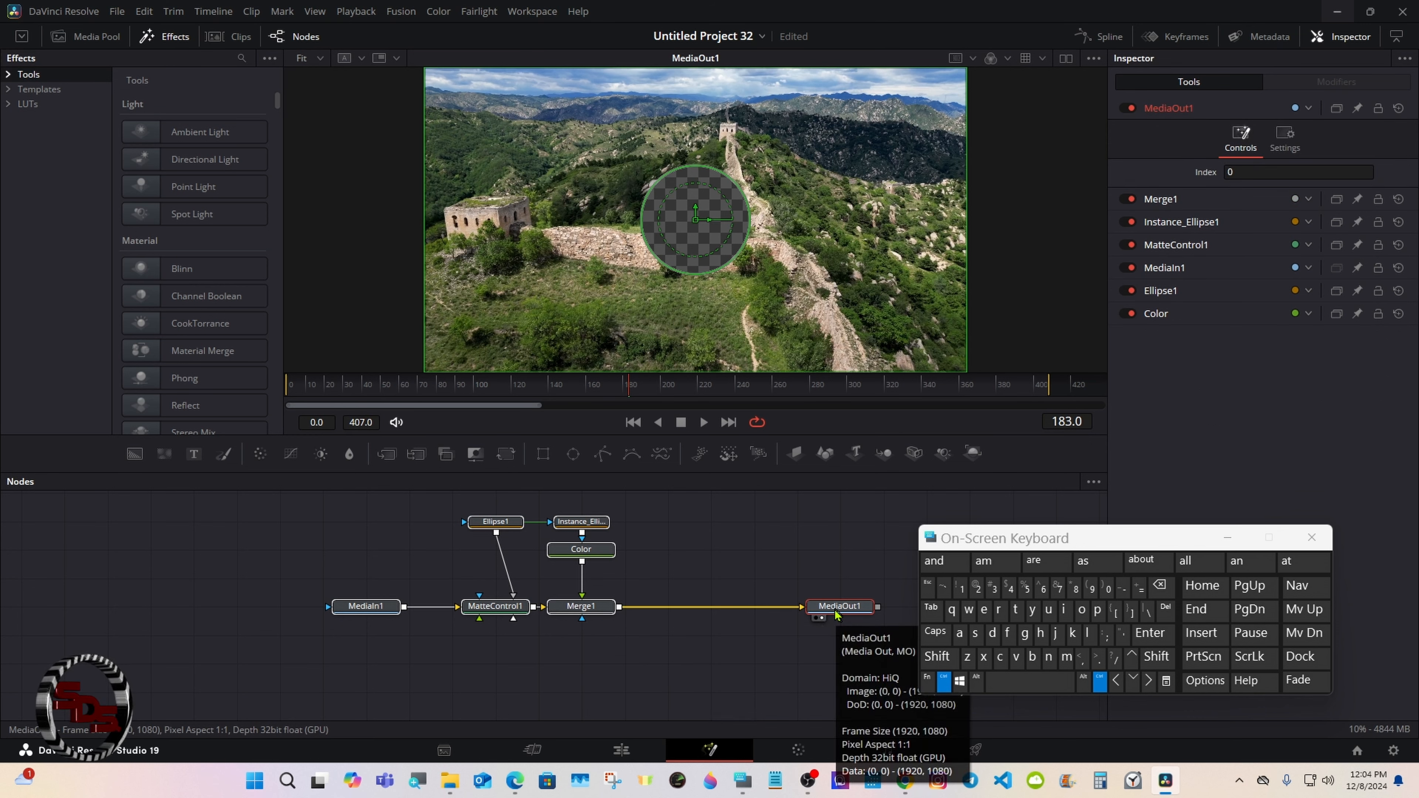
left_click(351, 609, "ctrl")
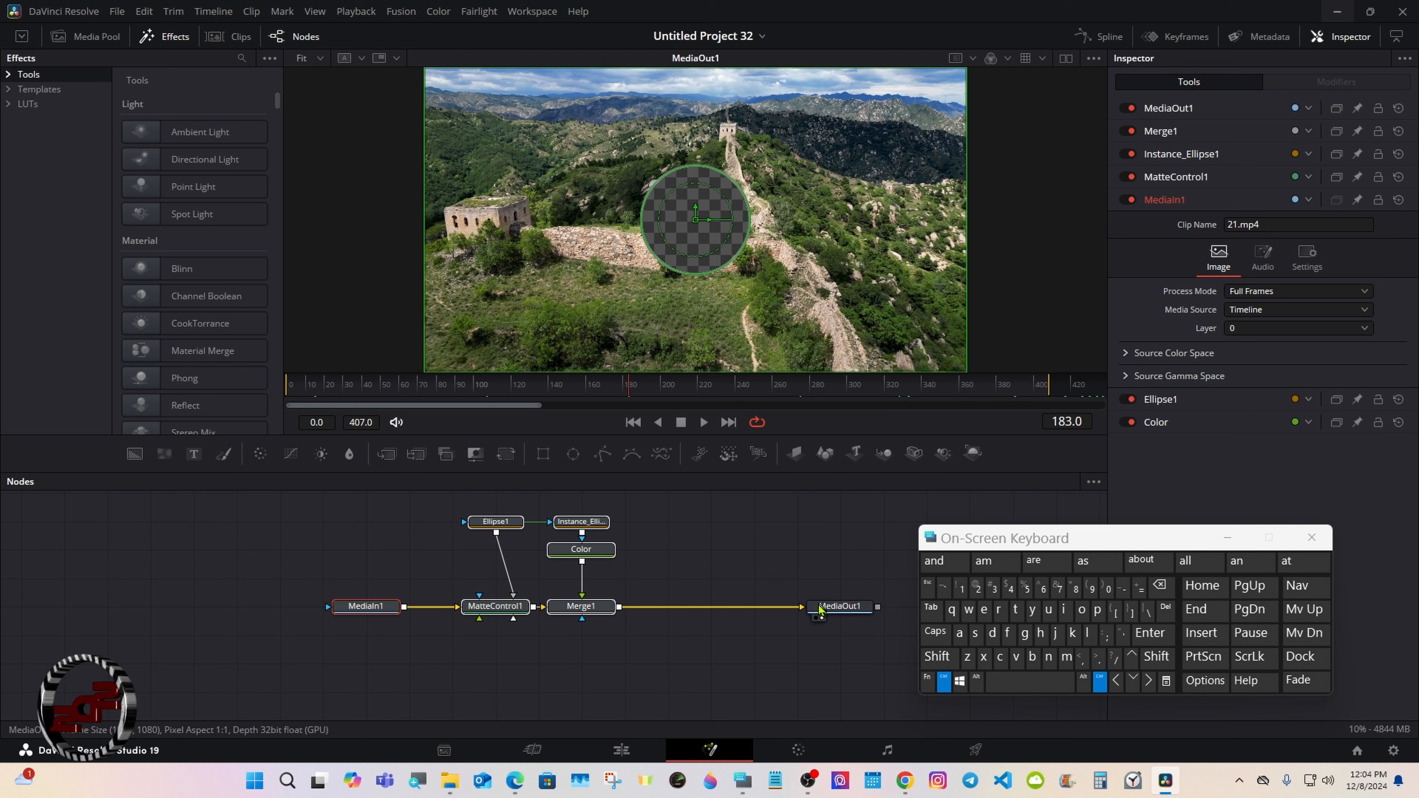
right_click(506, 608)
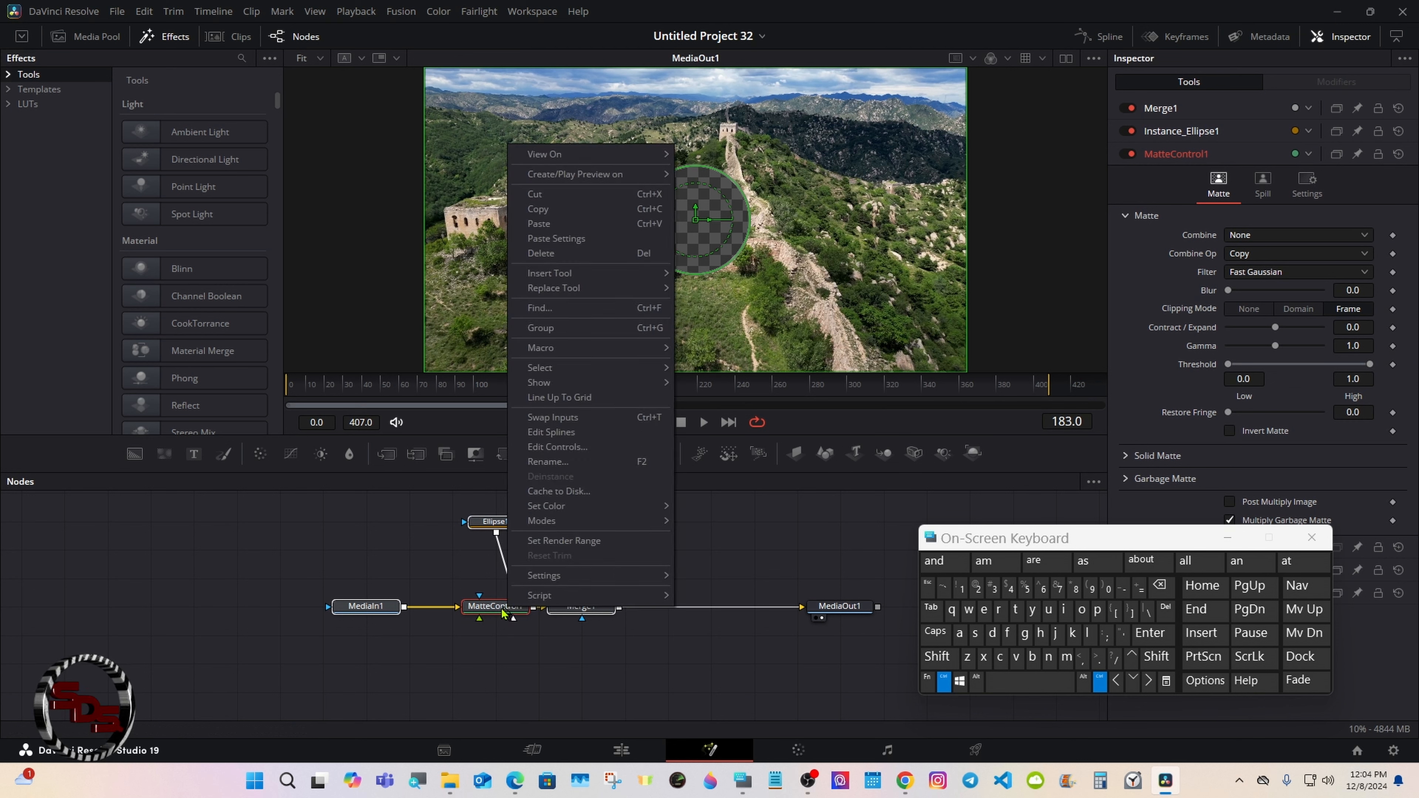
left_click(389, 613)
left_click(480, 611)
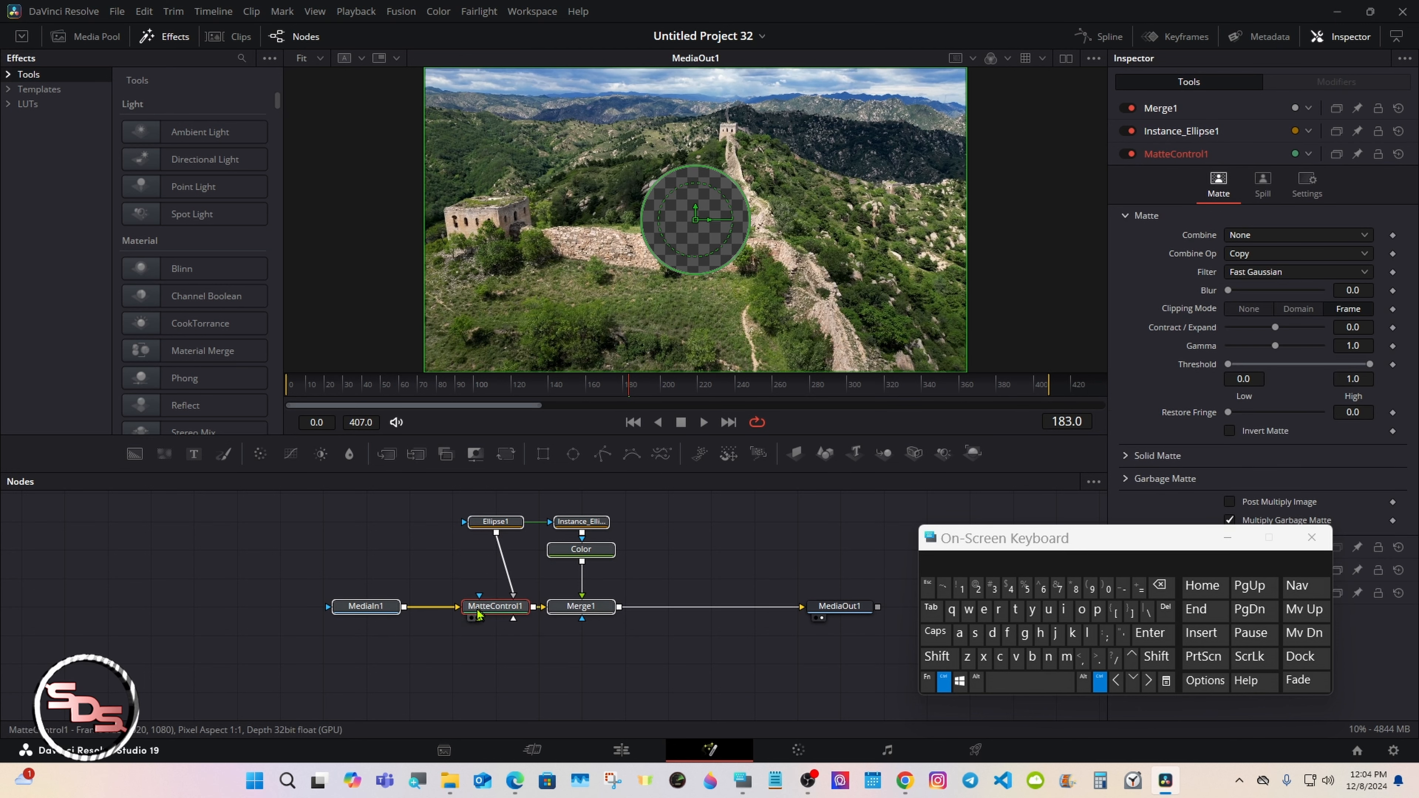
right_click(478, 611)
left_click(393, 614)
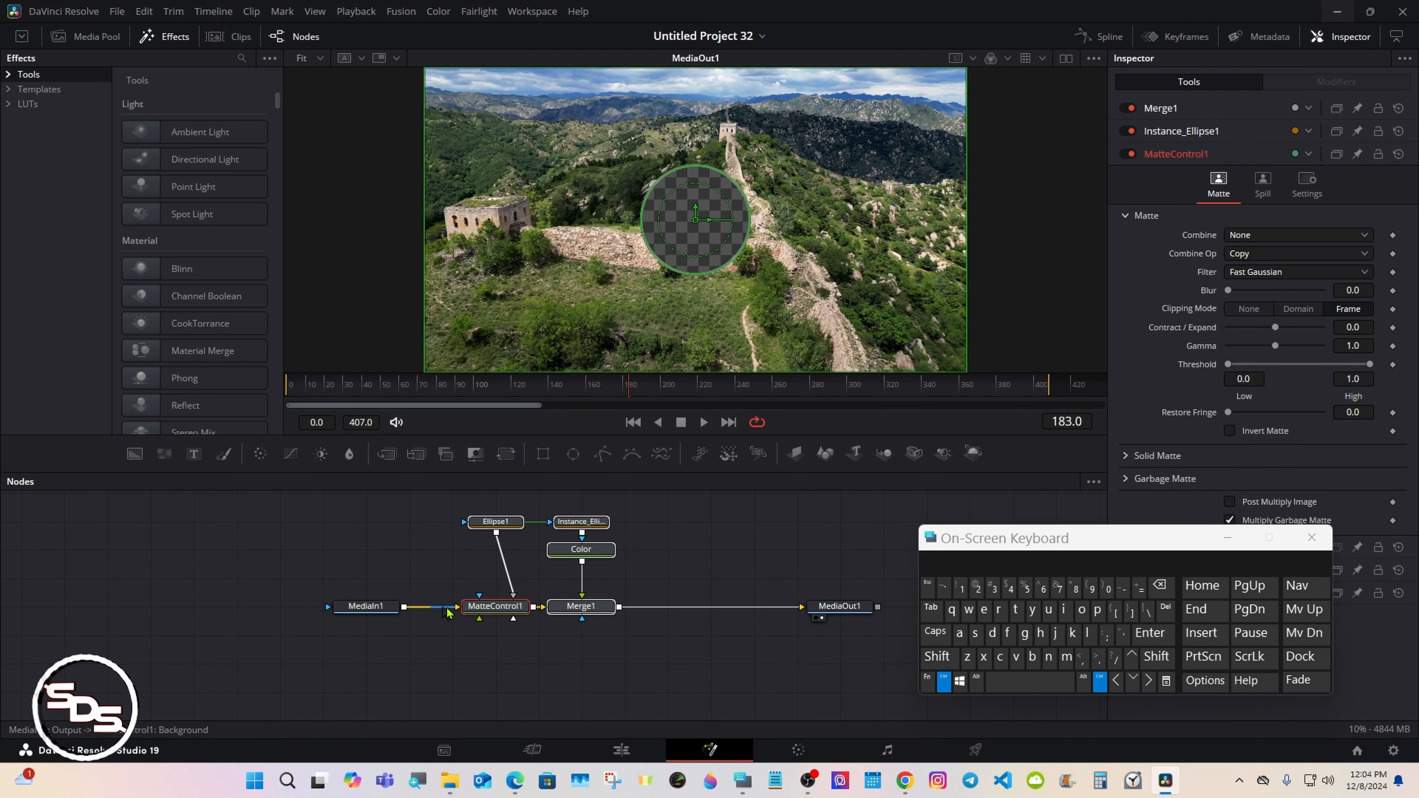
- Start creating a new macro from the selected nodes and move its editor window clear of the on-screen keyboard
right_click(490, 610)
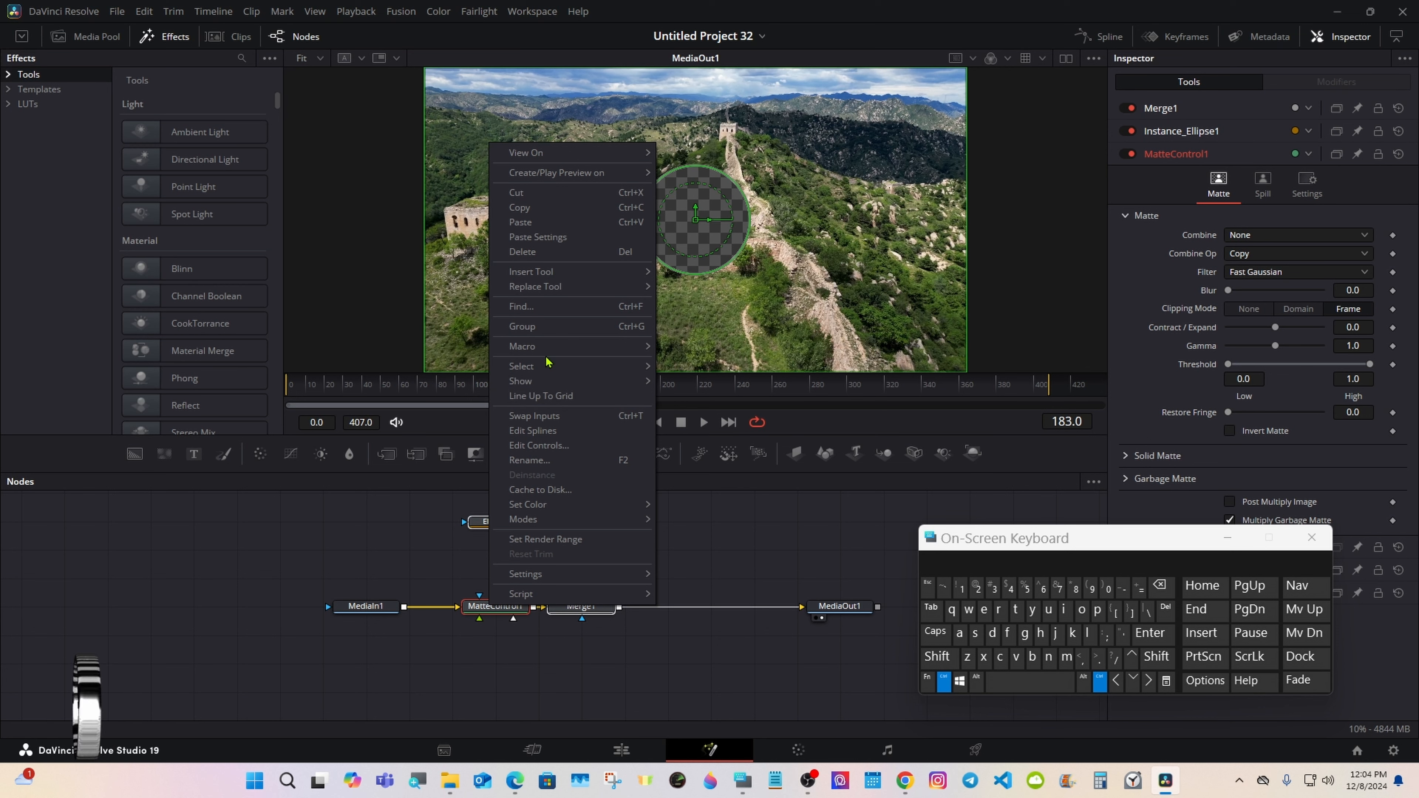
mouse_move(553, 350)
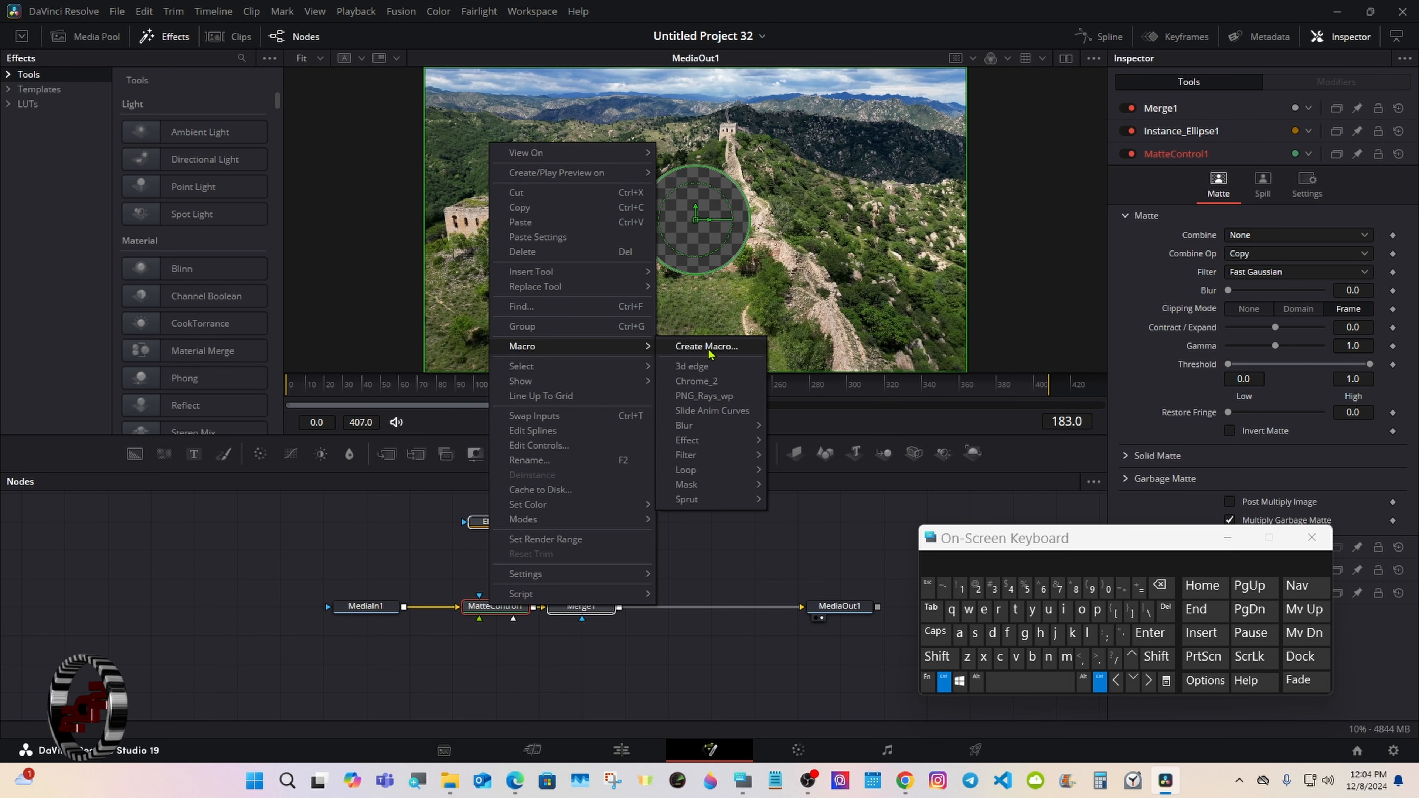
left_click(707, 346)
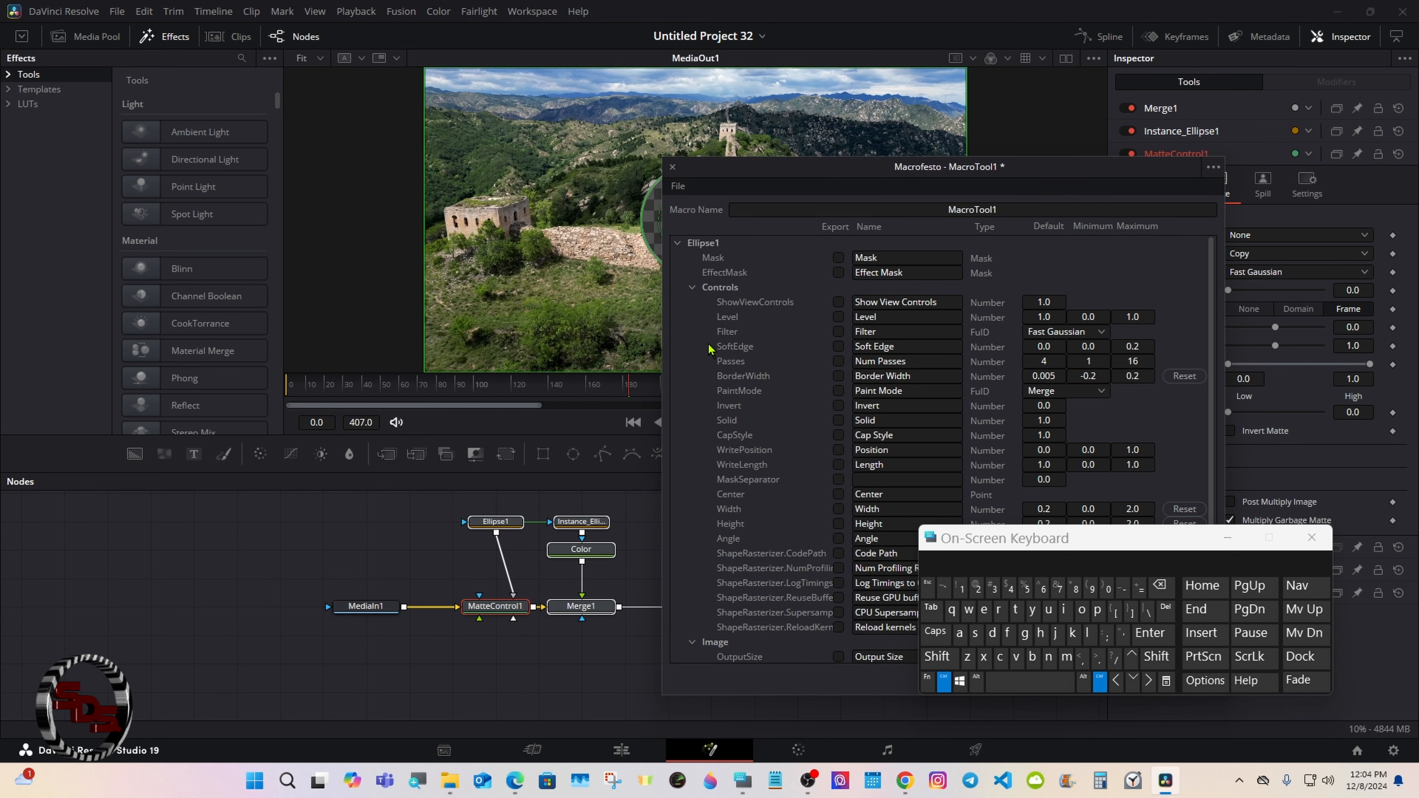
left_click_drag(819, 177, 665, 168)
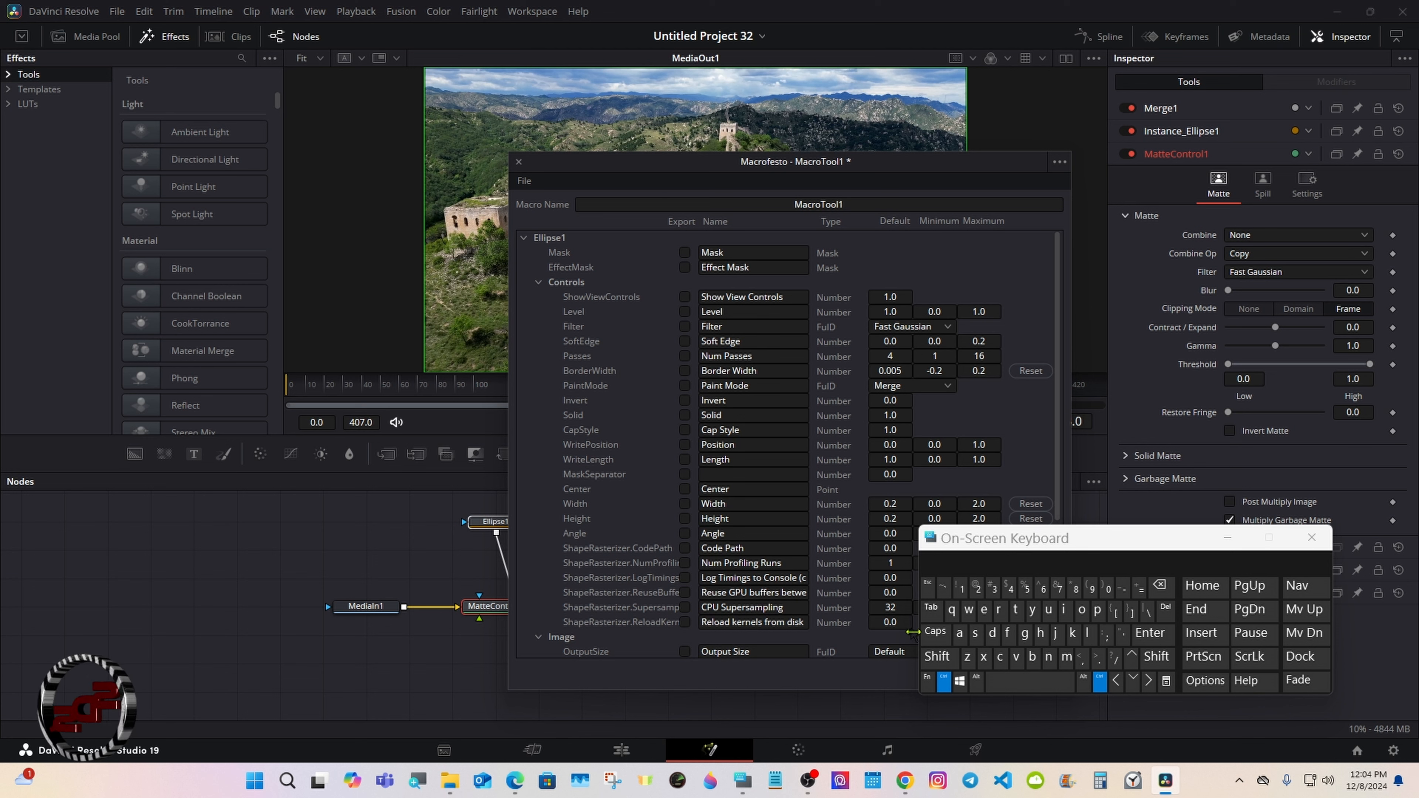
left_click(944, 684)
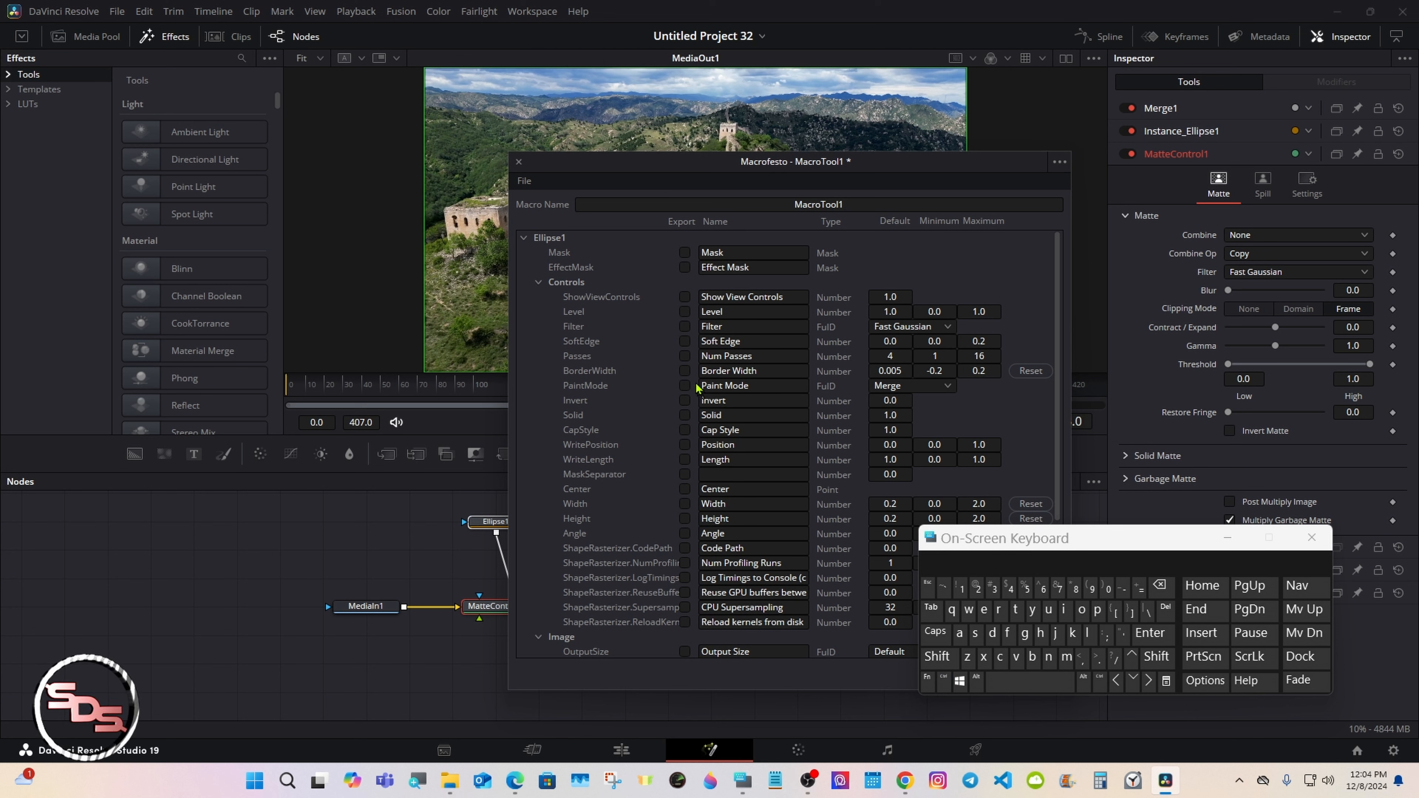
- Mark Ellipse1's SoftEdge, BorderWidth, Center and Height controls for export in the macro
left_click(685, 341)
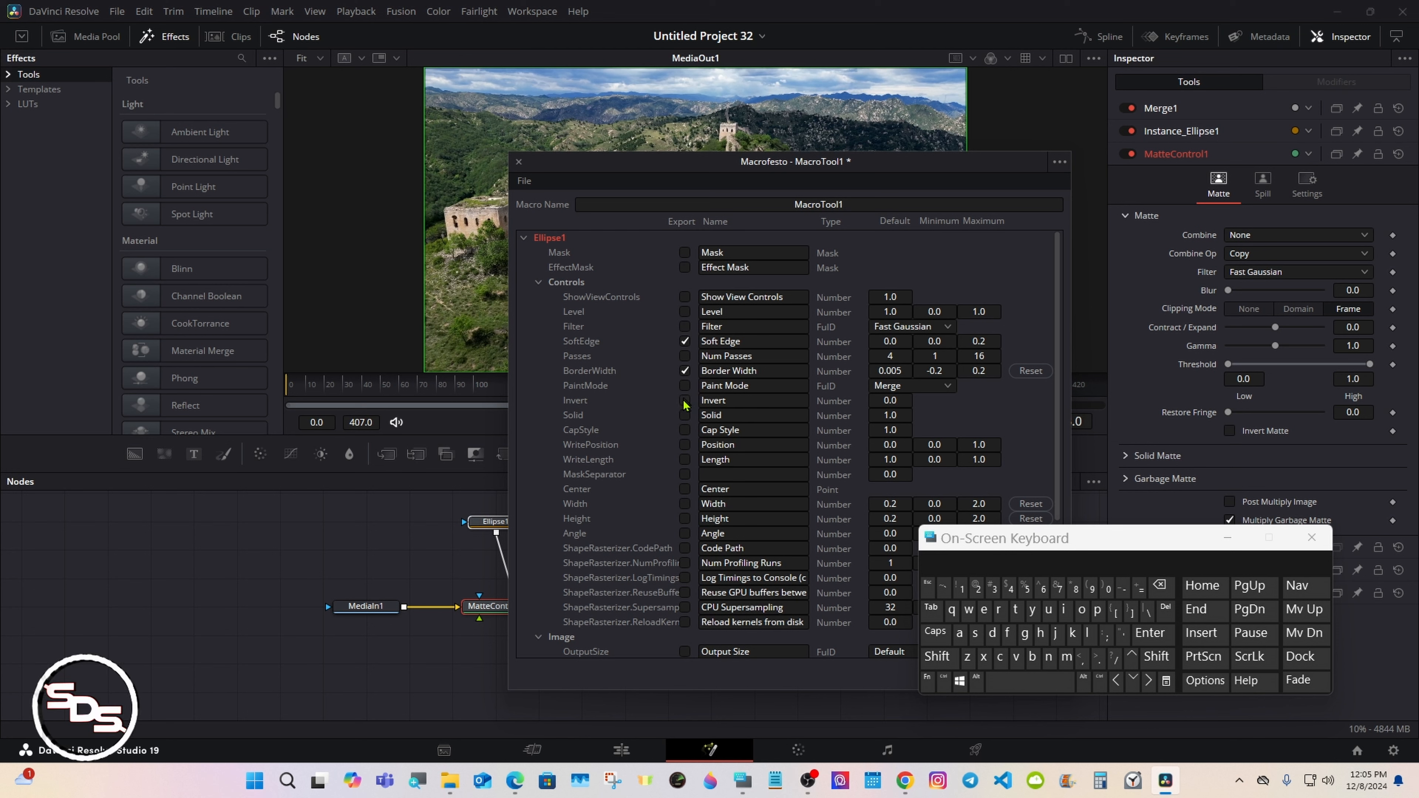
left_click(685, 489)
left_click(685, 518)
- Rename the exported Height control of Ellipse1 as Size
left_click(739, 518)
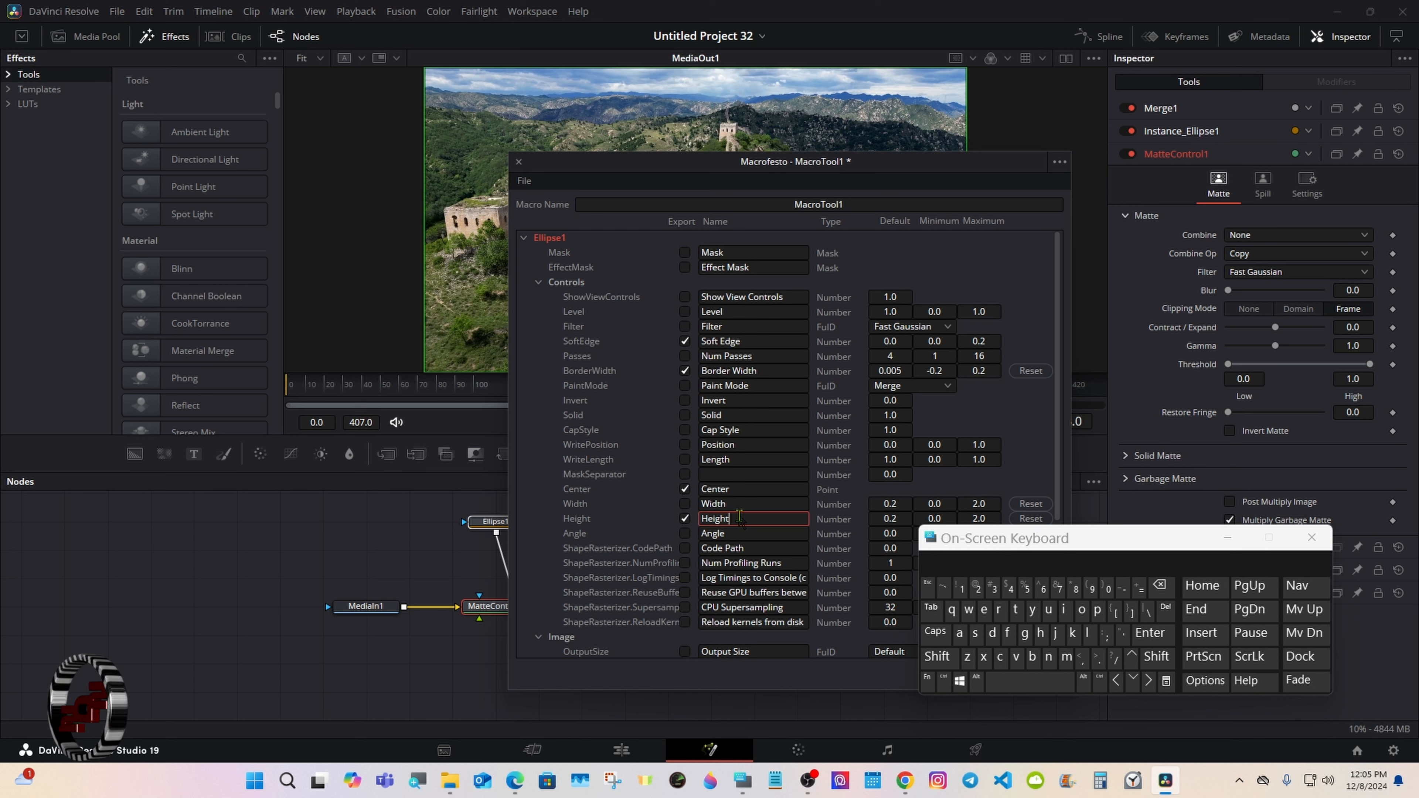
left_click(1160, 586)
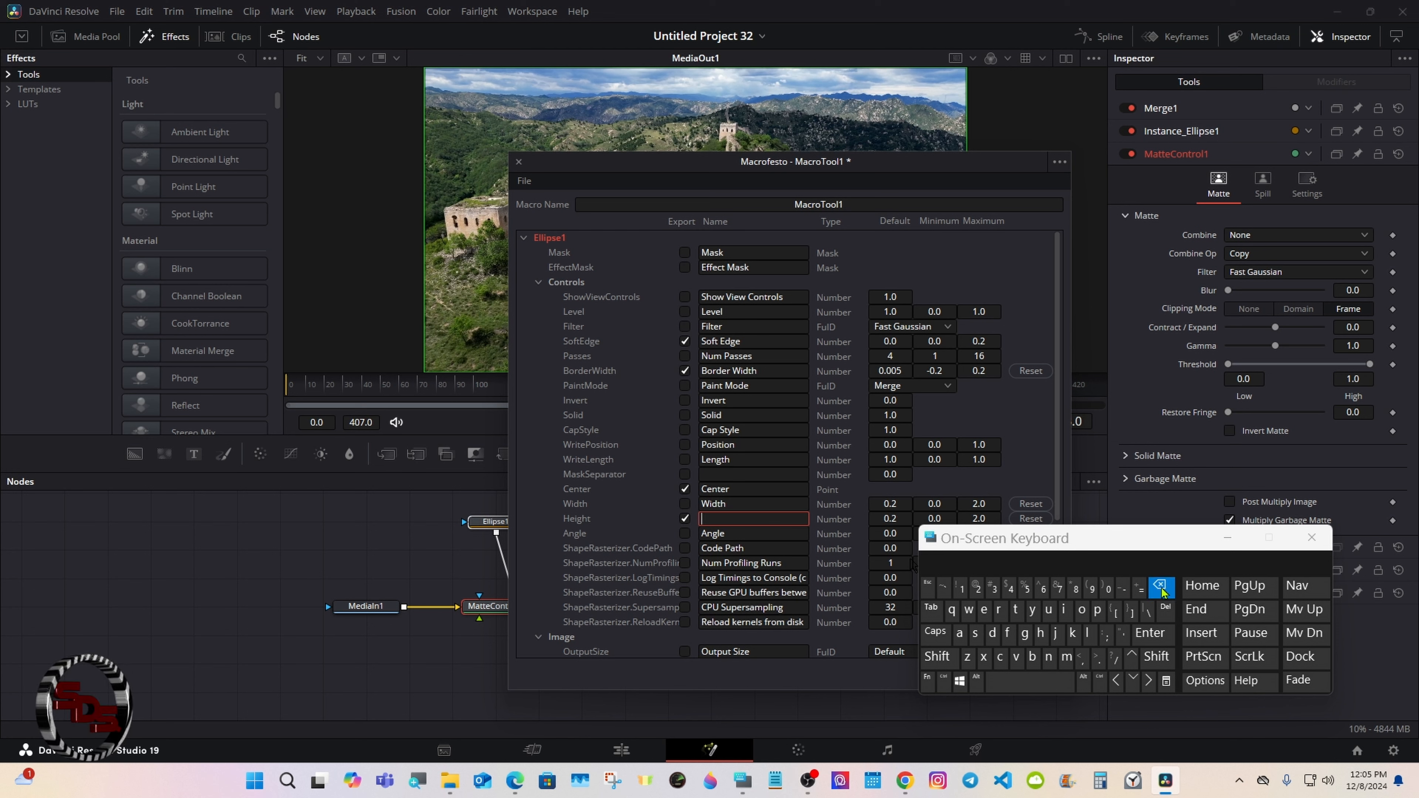
left_click(935, 633)
left_click(975, 632)
left_click(1065, 610)
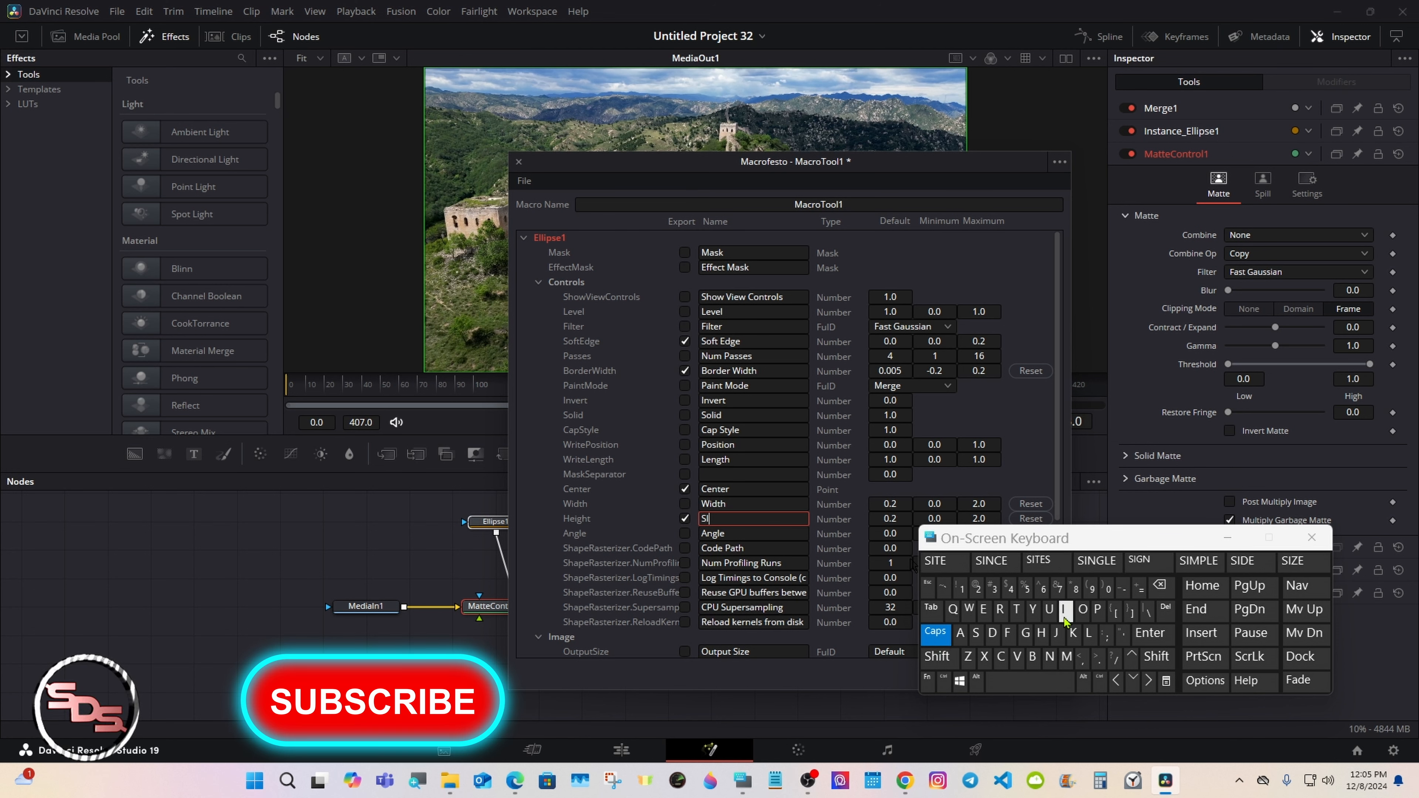
left_click(1160, 585)
left_click(949, 637)
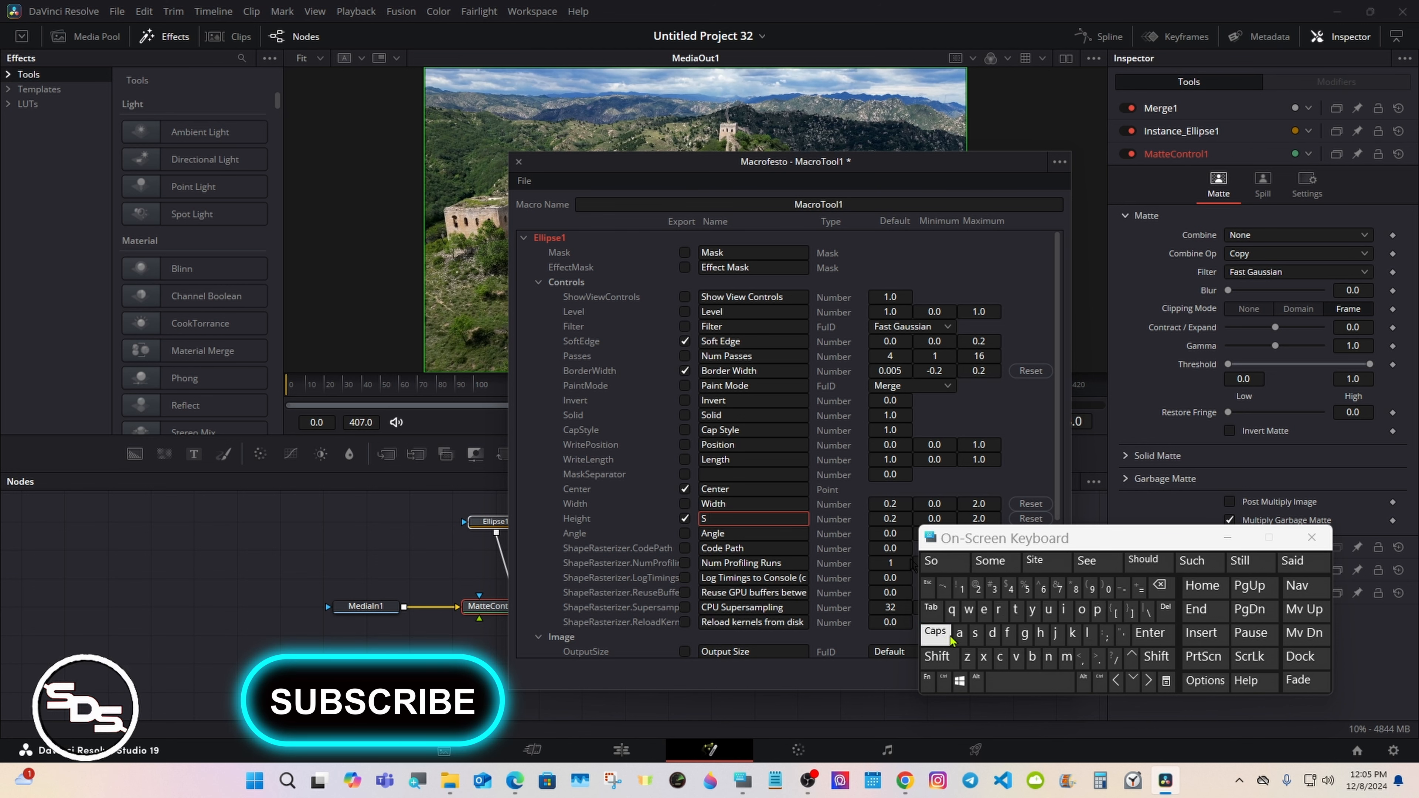
left_click(1064, 609)
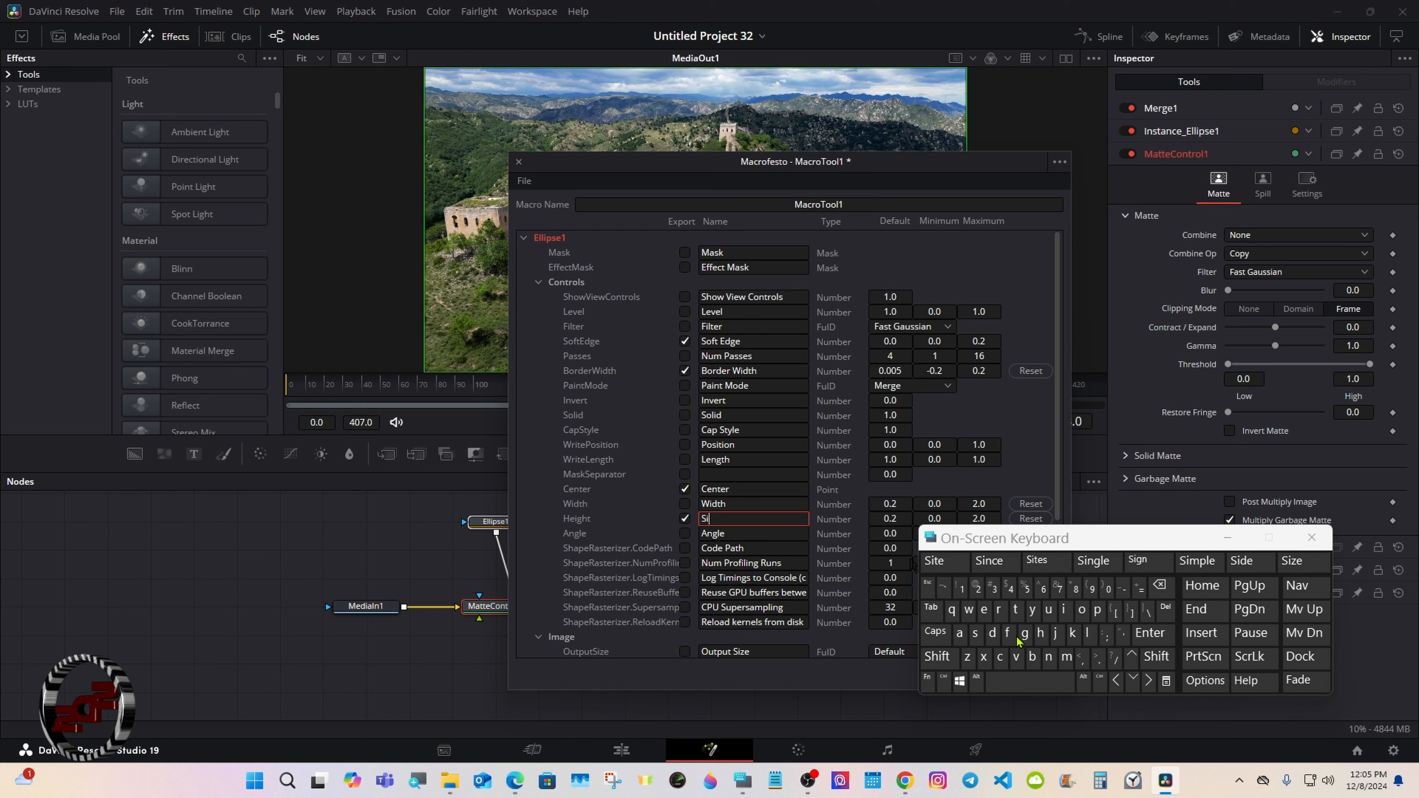
left_click(970, 659)
left_click(984, 609)
left_click(750, 284)
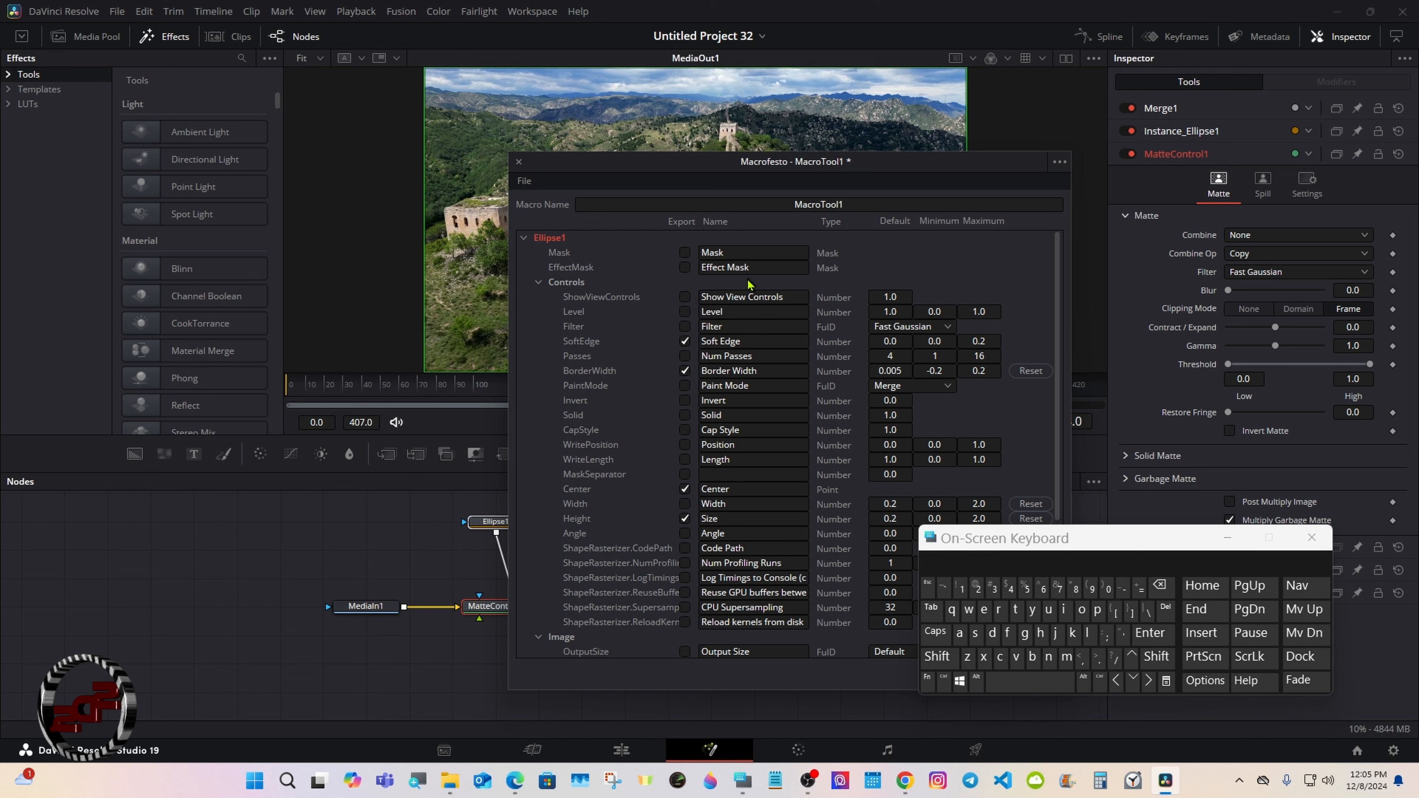
- Export the TopLeftRed, TopLeftGreen and TopLeftBlue controls of the Color node in the macro
left_click(538, 282)
left_click(539, 297)
left_click(524, 237)
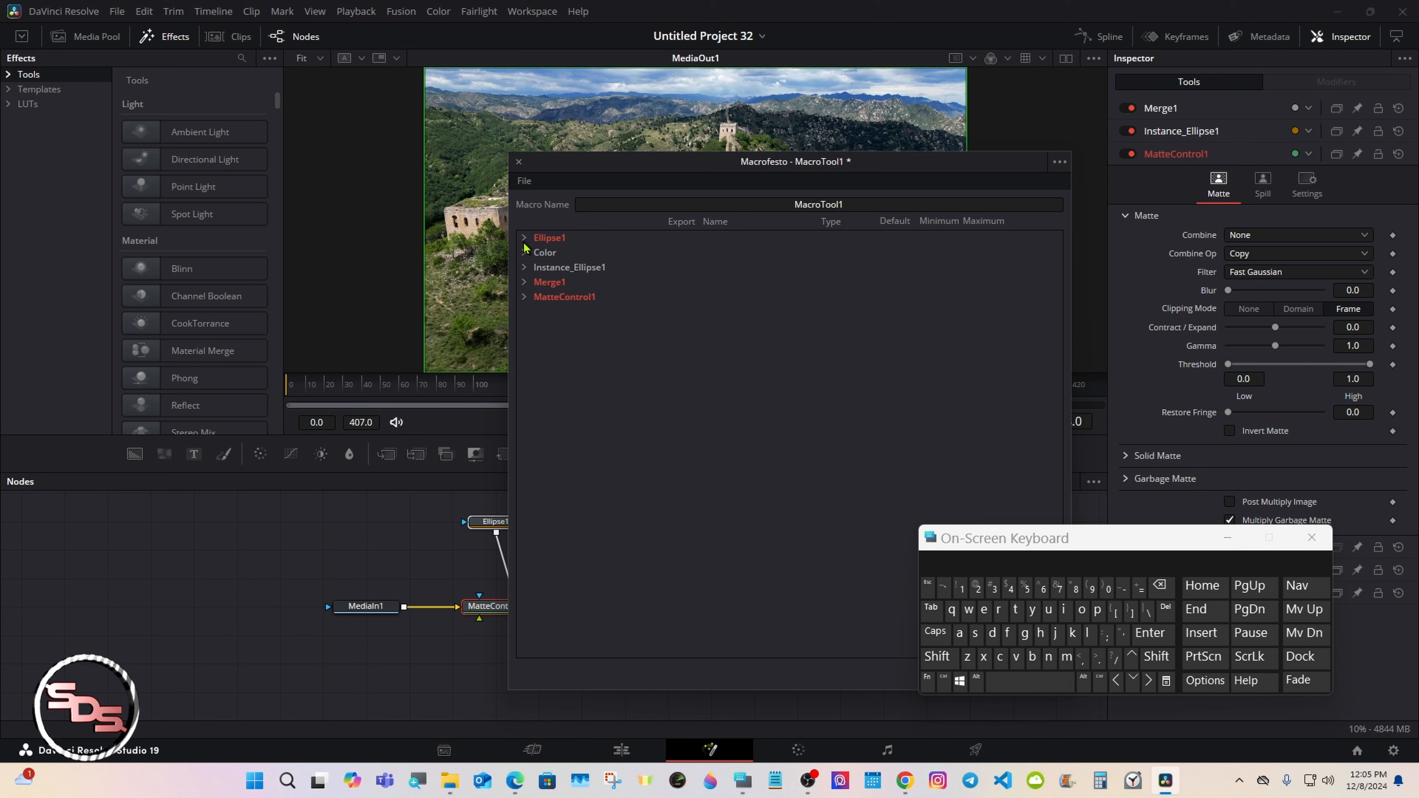
left_click(524, 252)
left_click(538, 326)
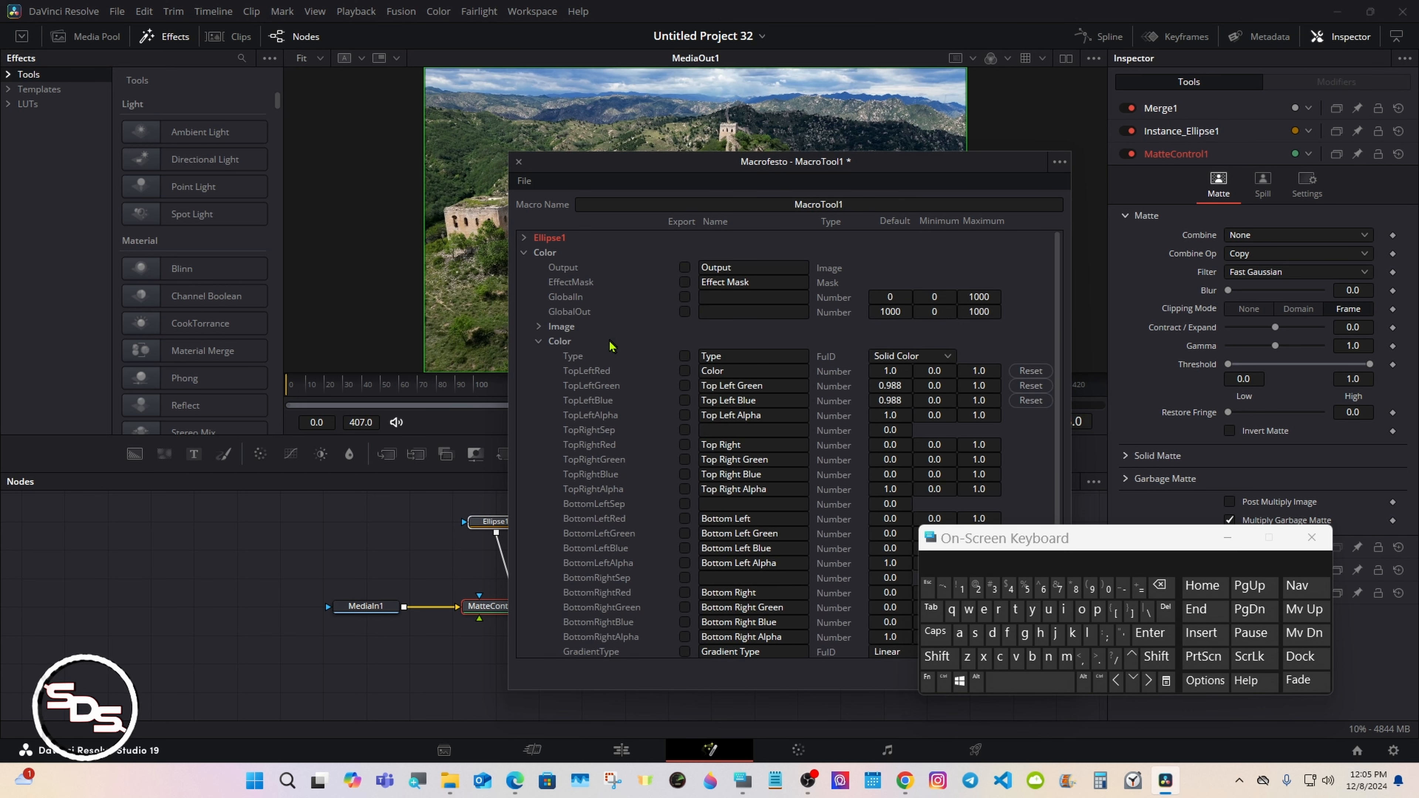
left_click(684, 370)
left_click(684, 386)
left_click(684, 400)
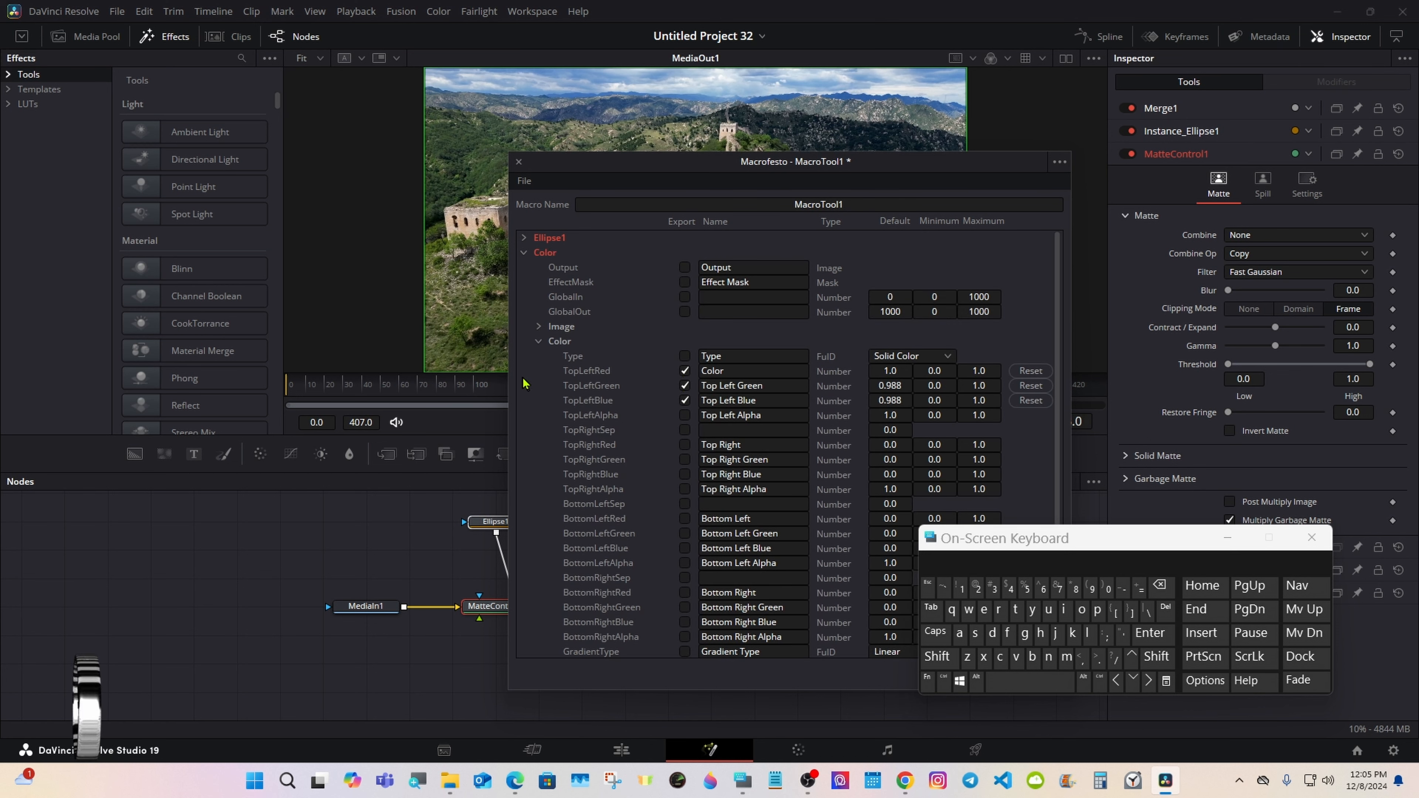
left_click(539, 341)
left_click(524, 253)
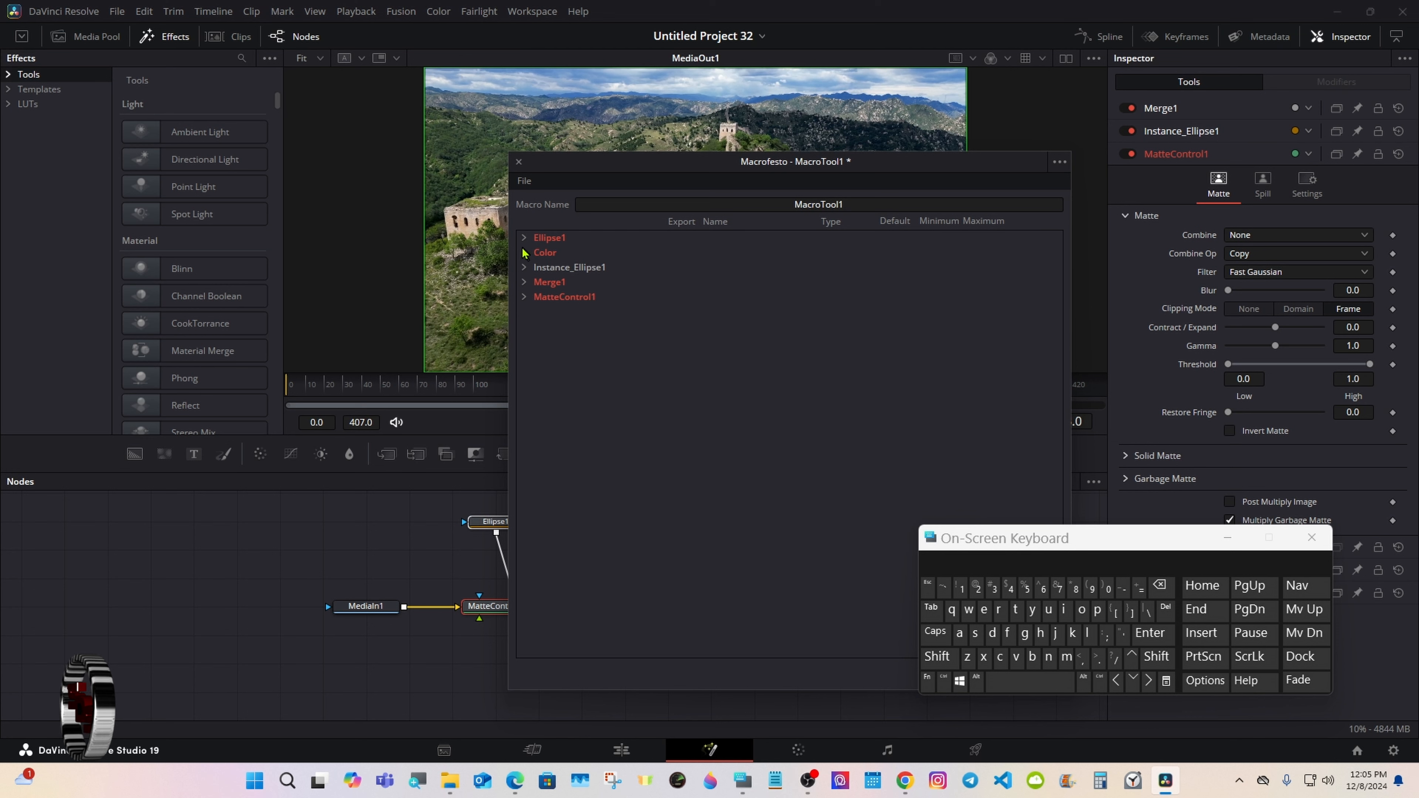
- Check the export settings of Ellipse1, MatteControl1 and Merge1, including the MatteControl1 background input and the Merge1 output
left_click(525, 239)
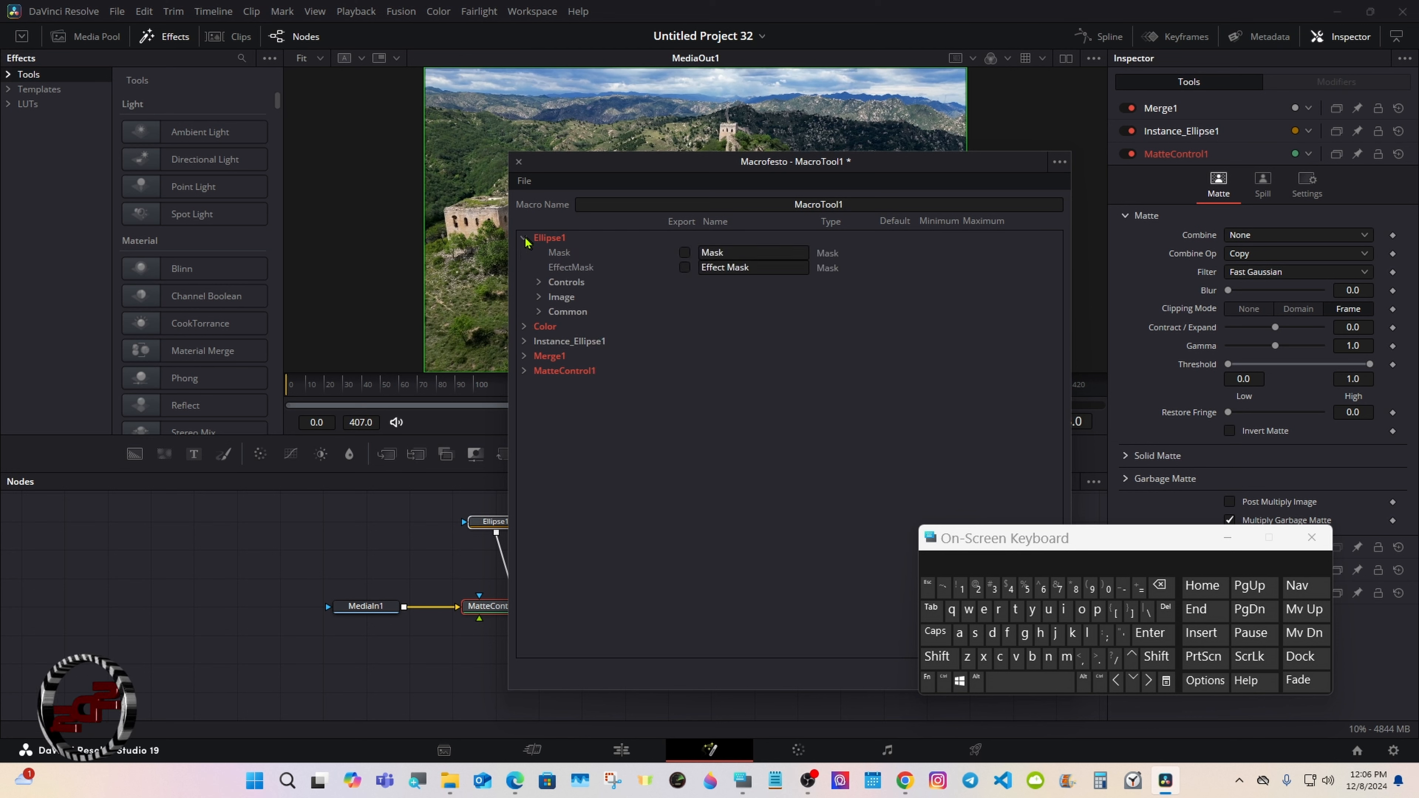
left_click(524, 239)
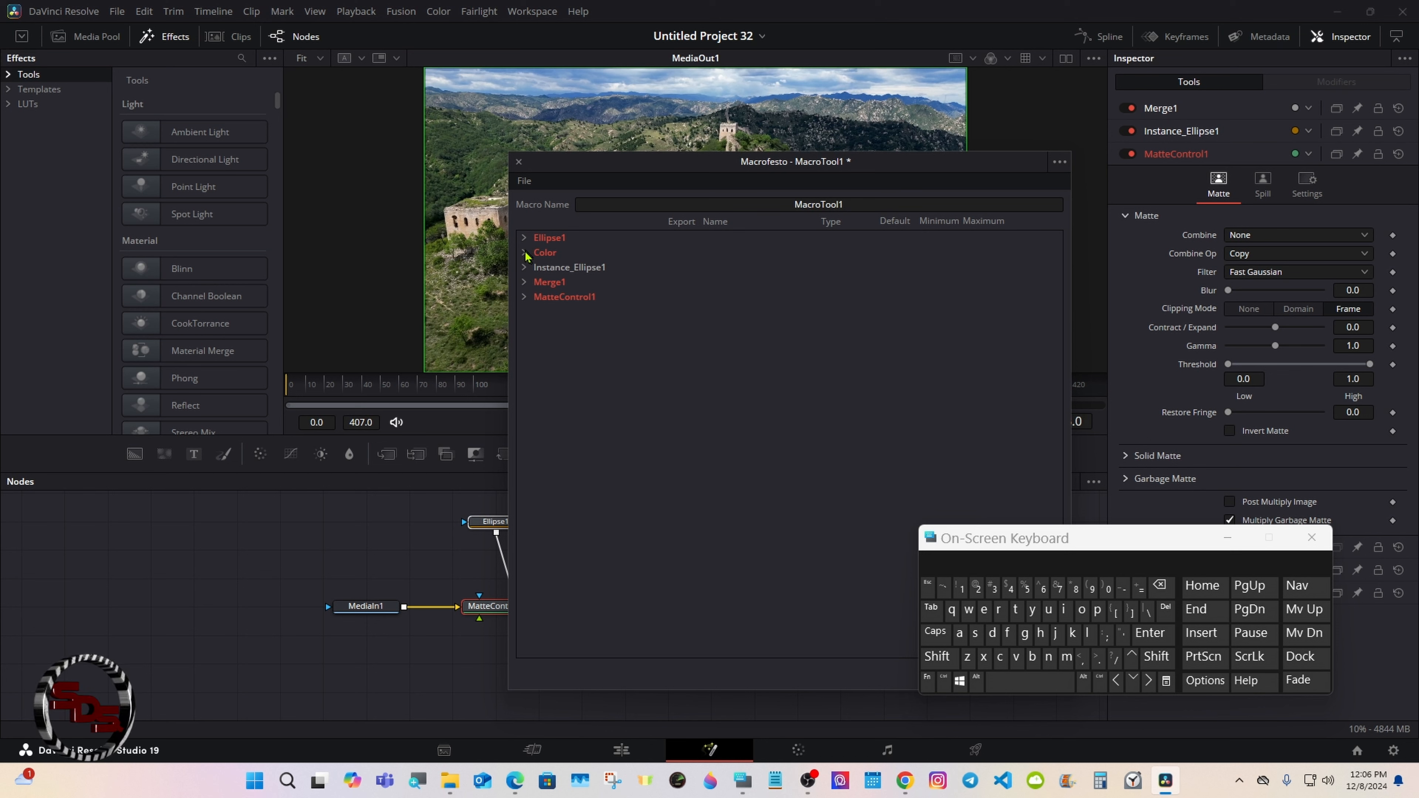
left_click(525, 297)
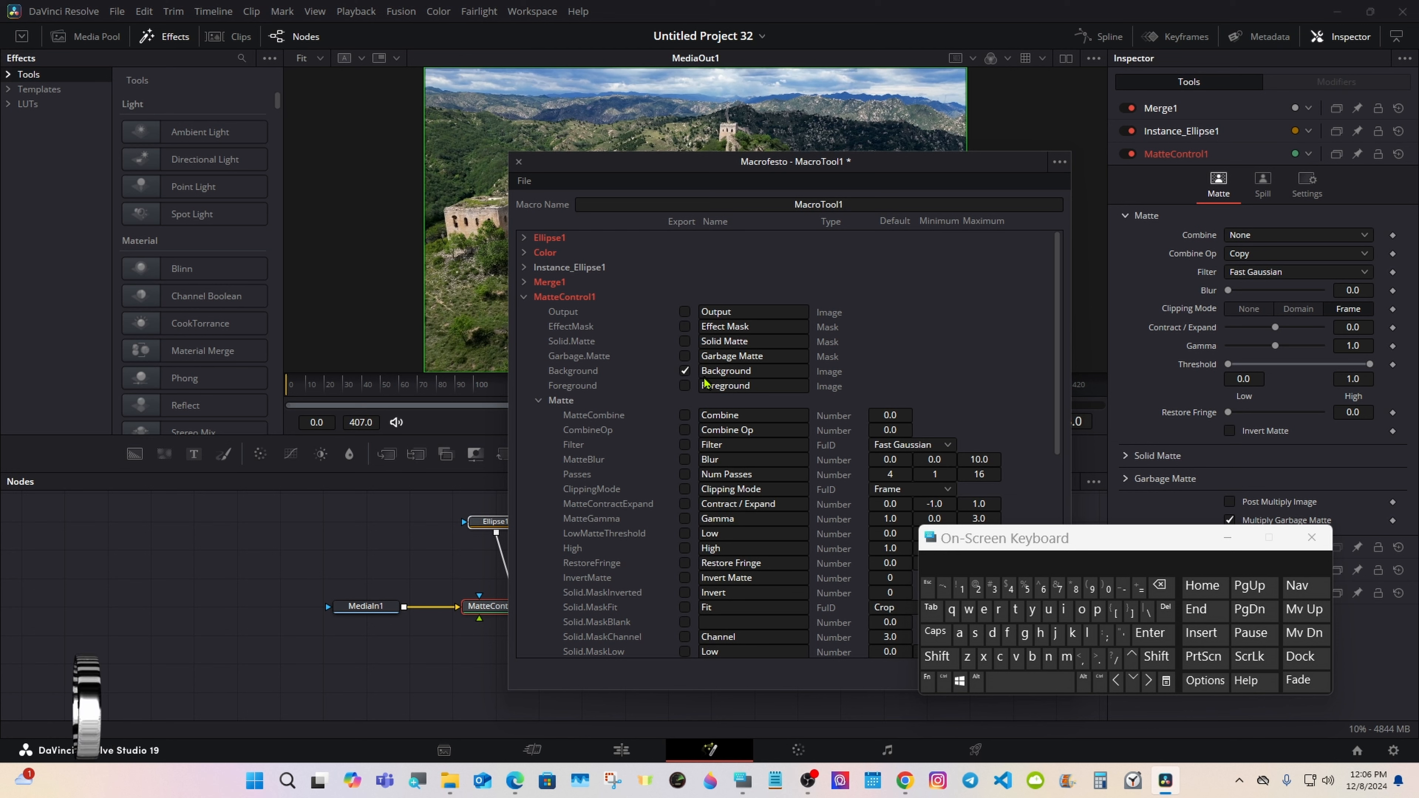
left_click(525, 297)
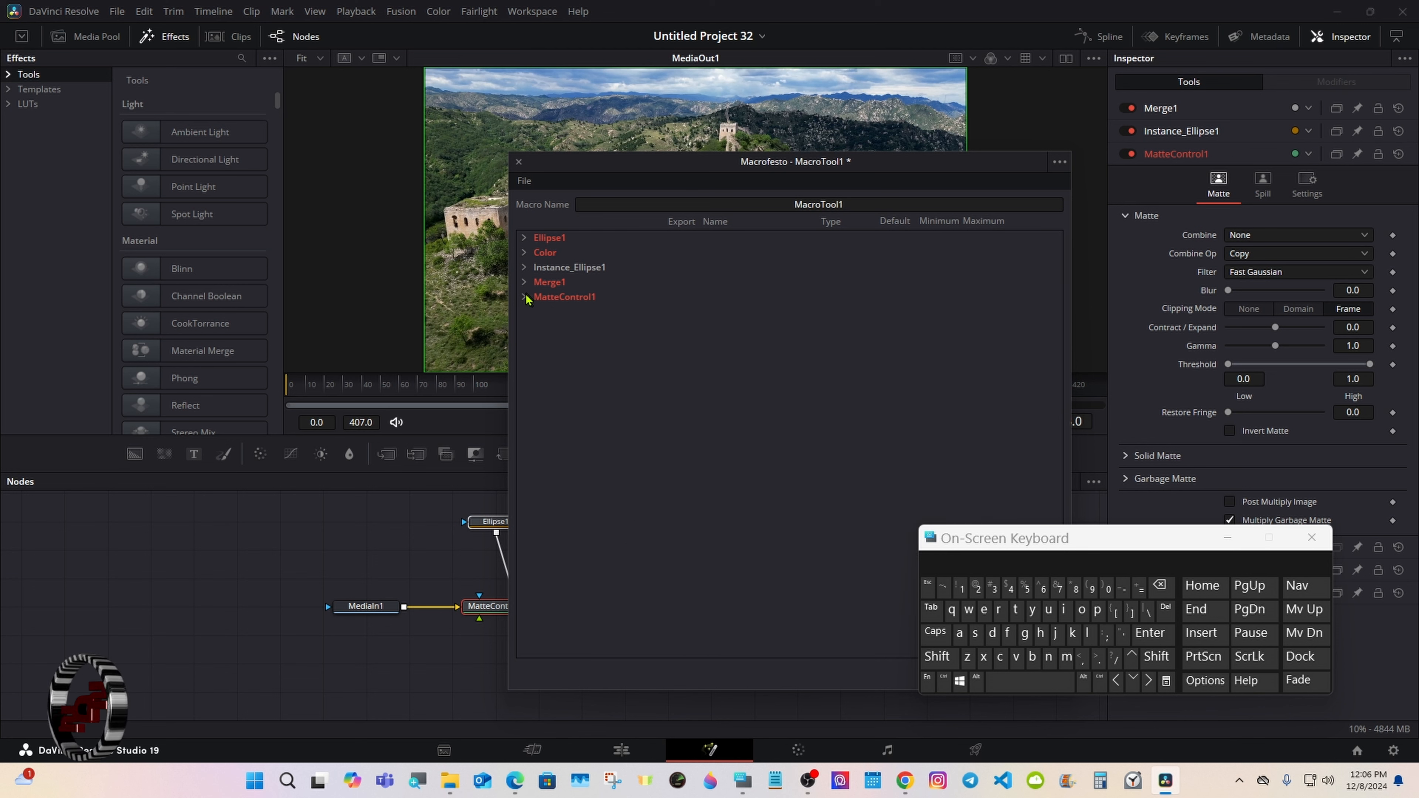
left_click(524, 282)
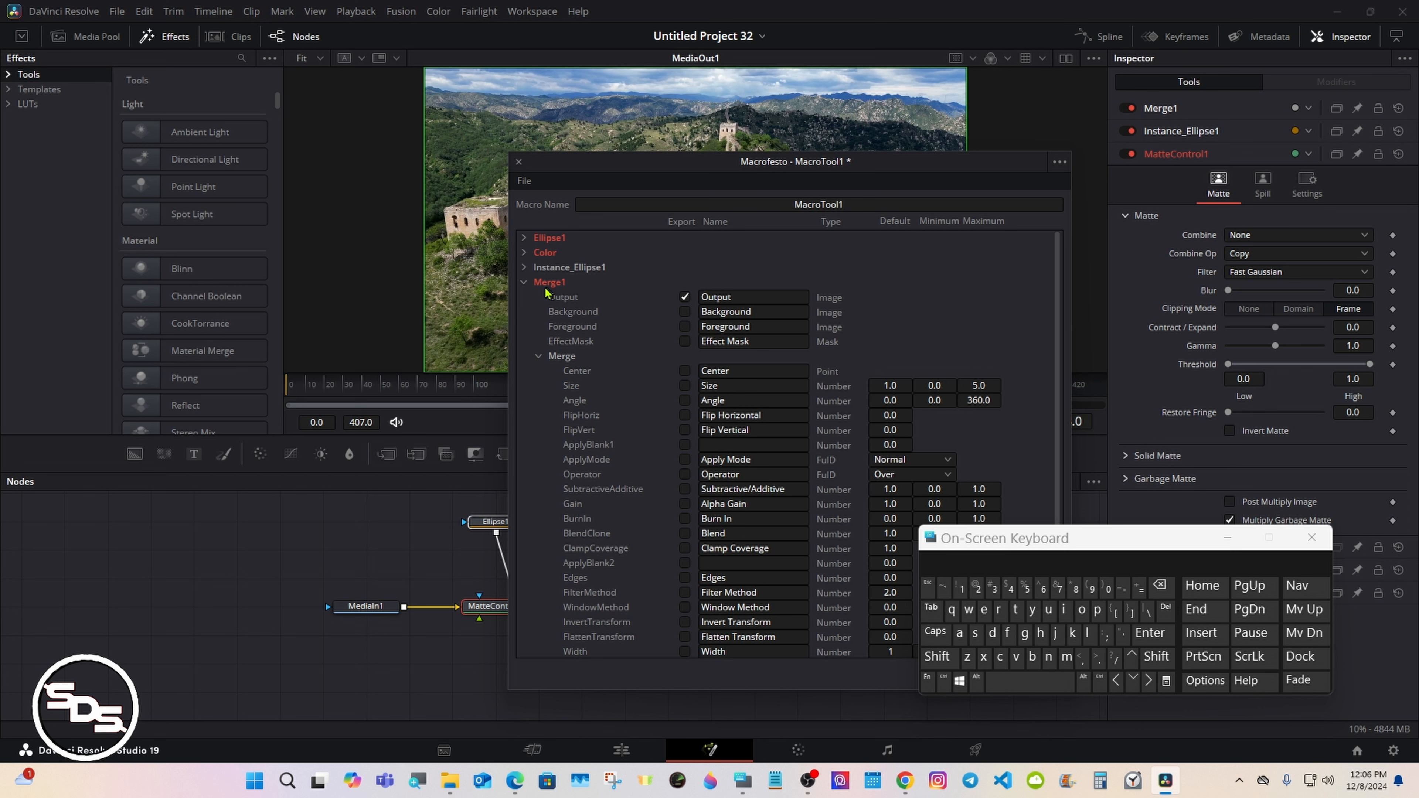
left_click(525, 283)
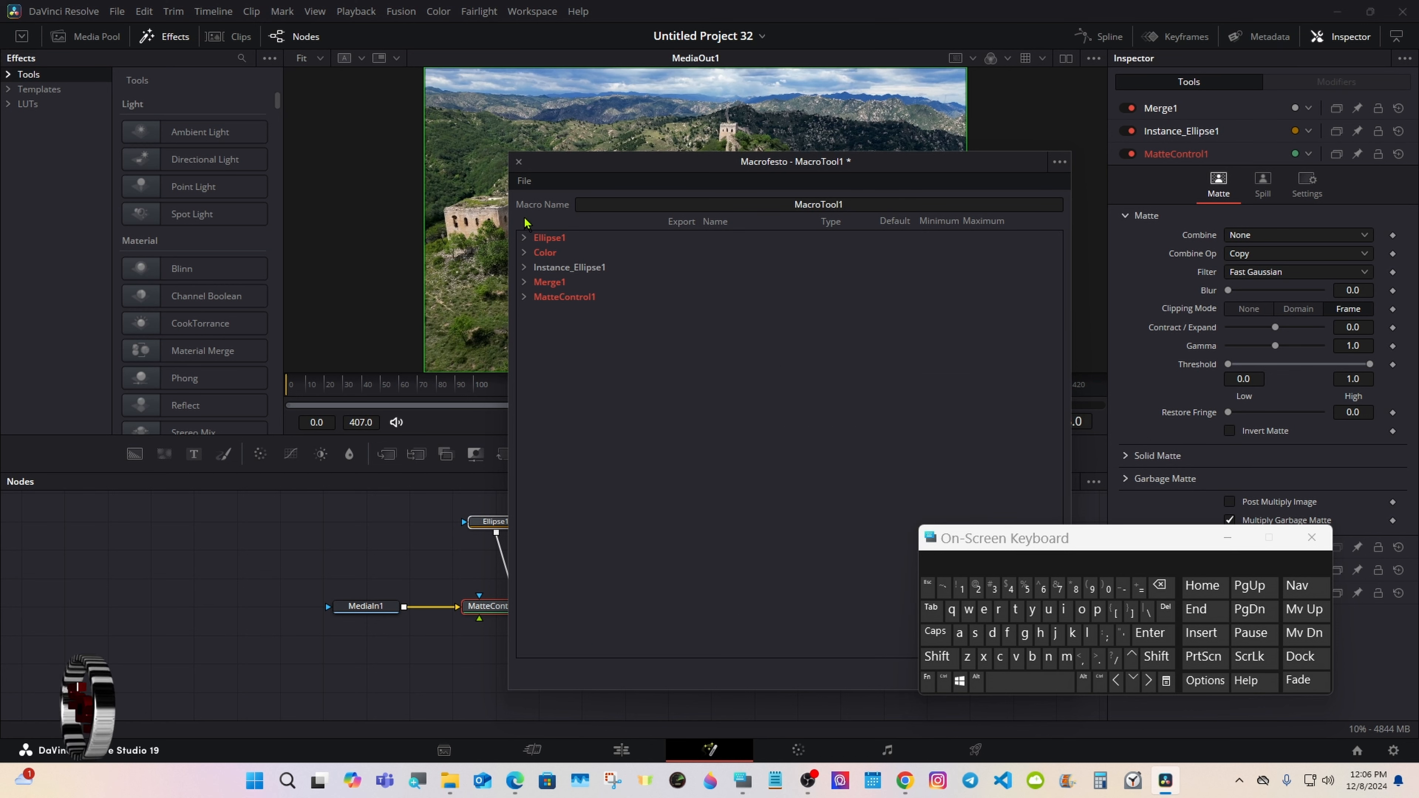
- Start saving the macro as a group and browse to the Fusion Templates > Edit > Effects > Mask effect folder
left_click(524, 183)
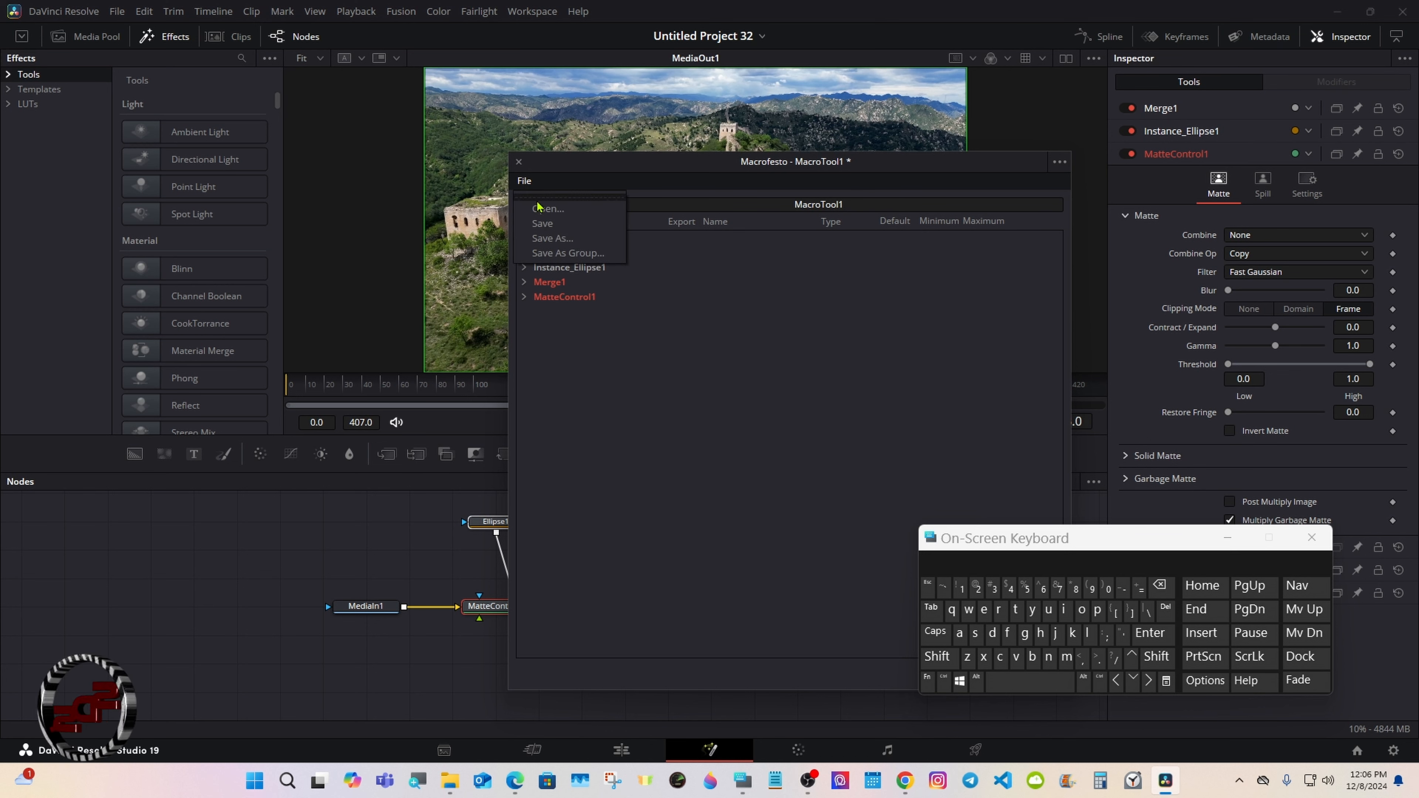
left_click(582, 253)
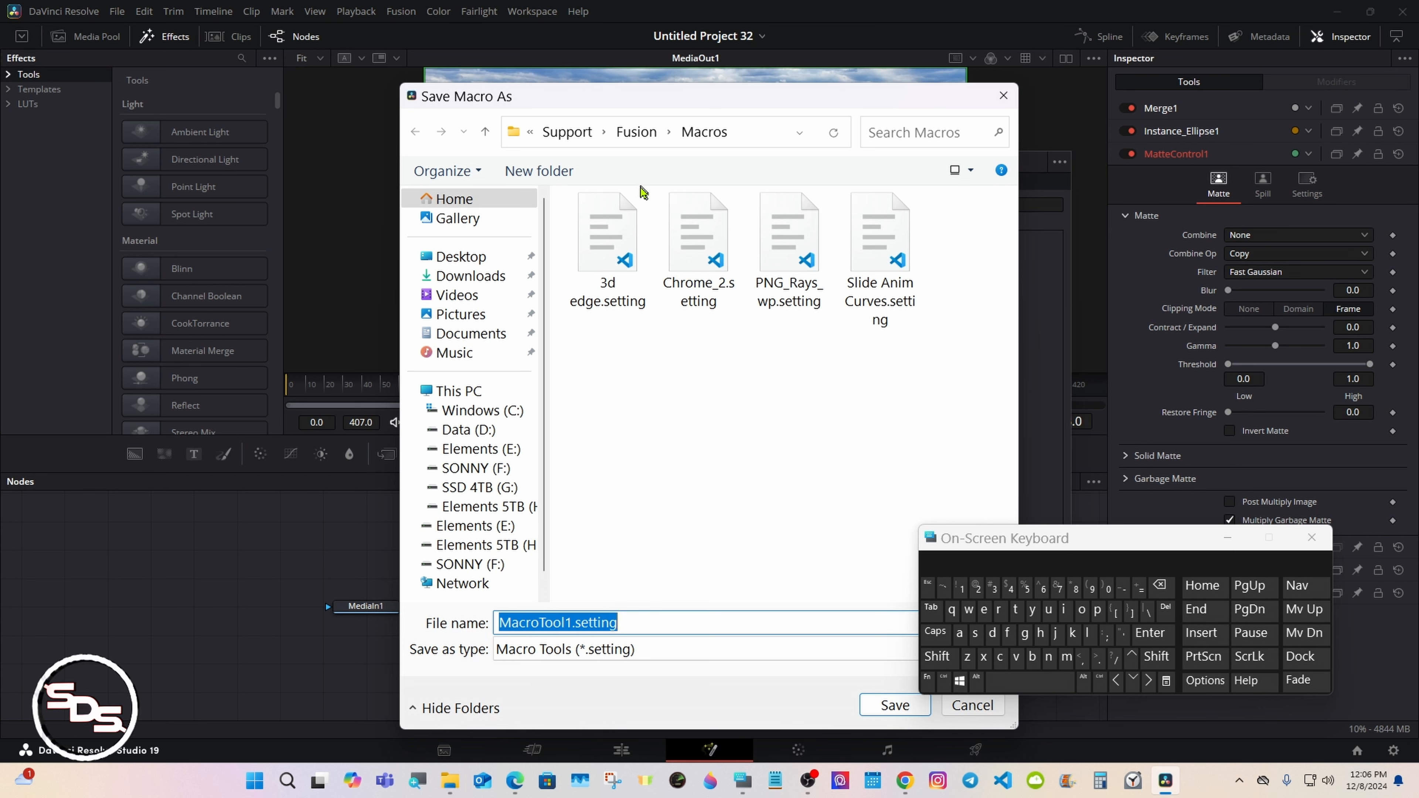
left_click(636, 131)
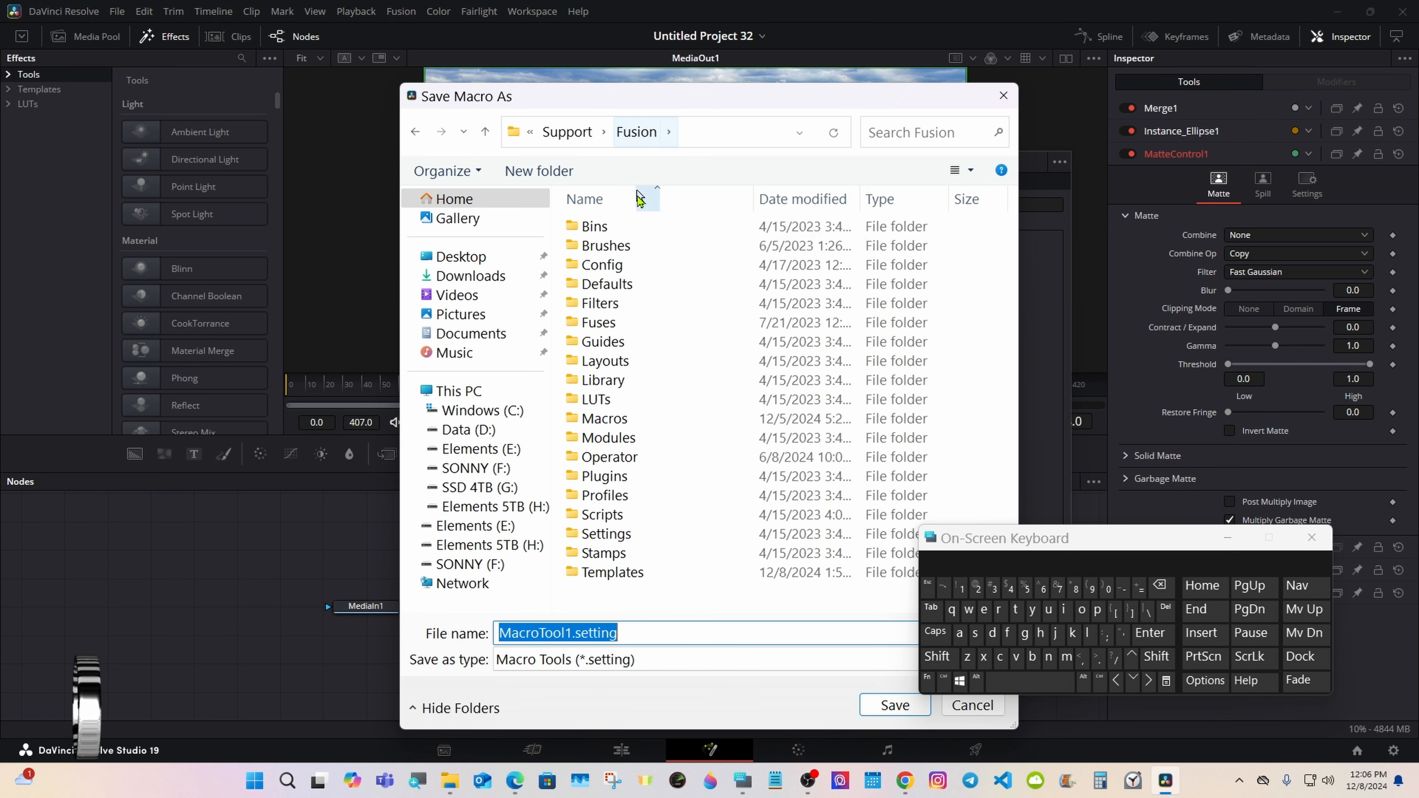
left_click(695, 576)
double_click(695, 576)
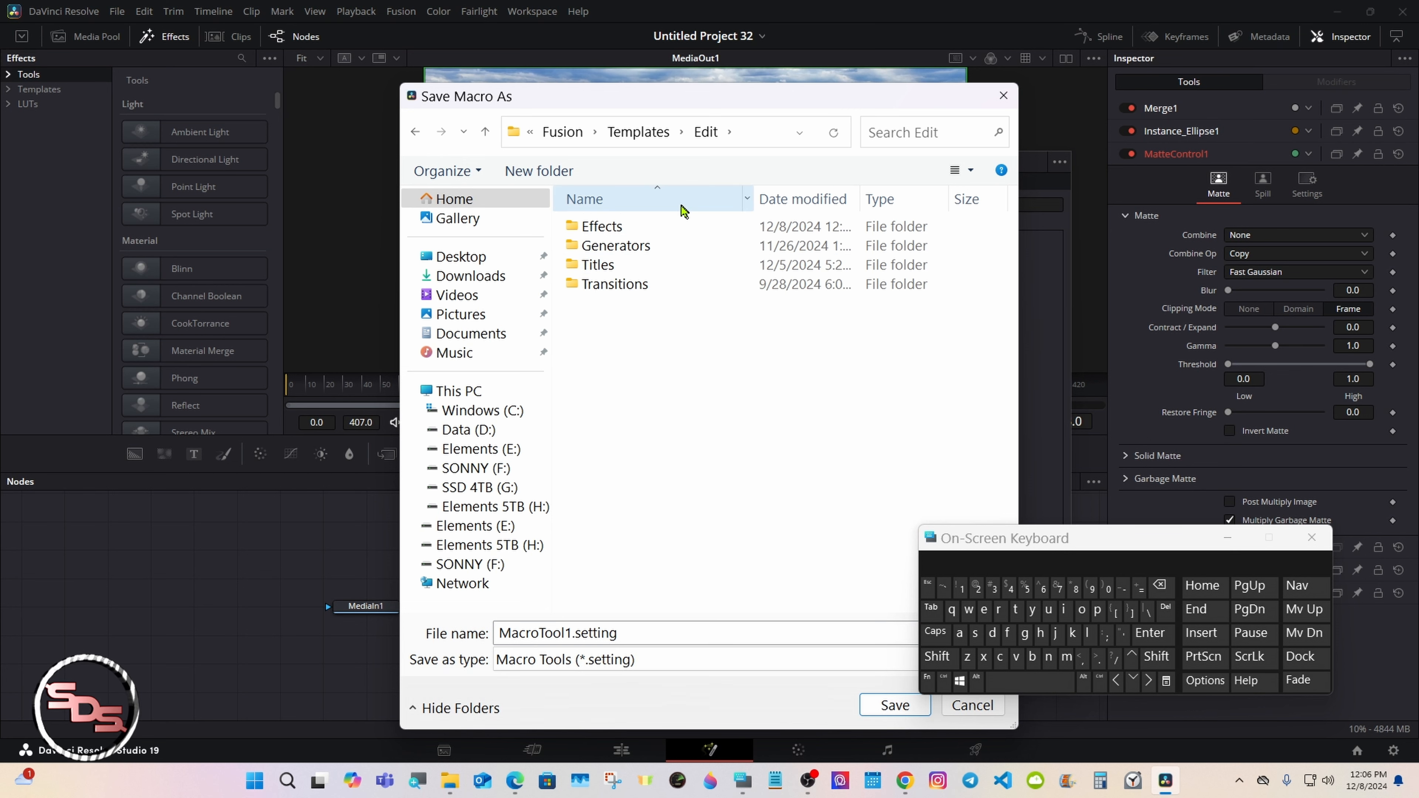
double_click(687, 232)
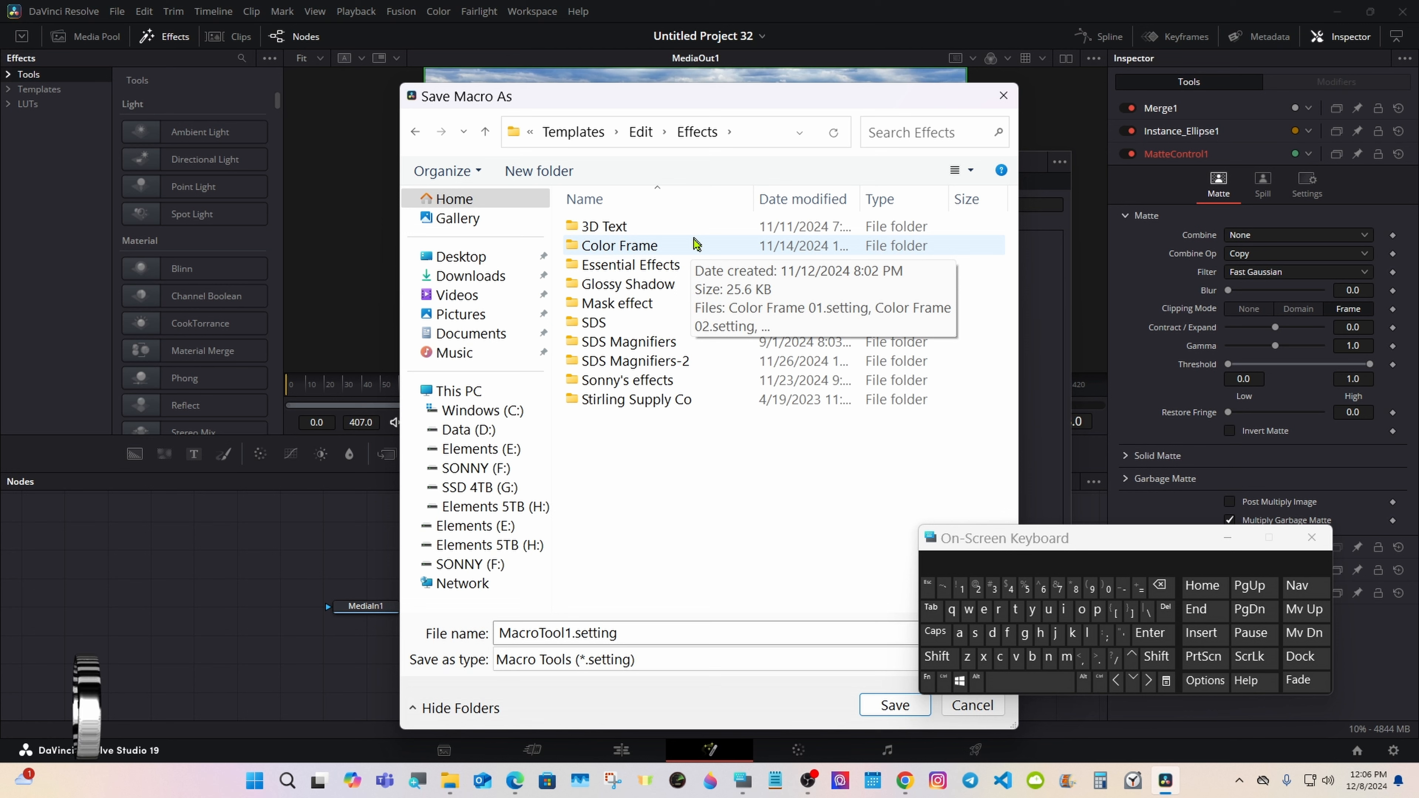
double_click(691, 304)
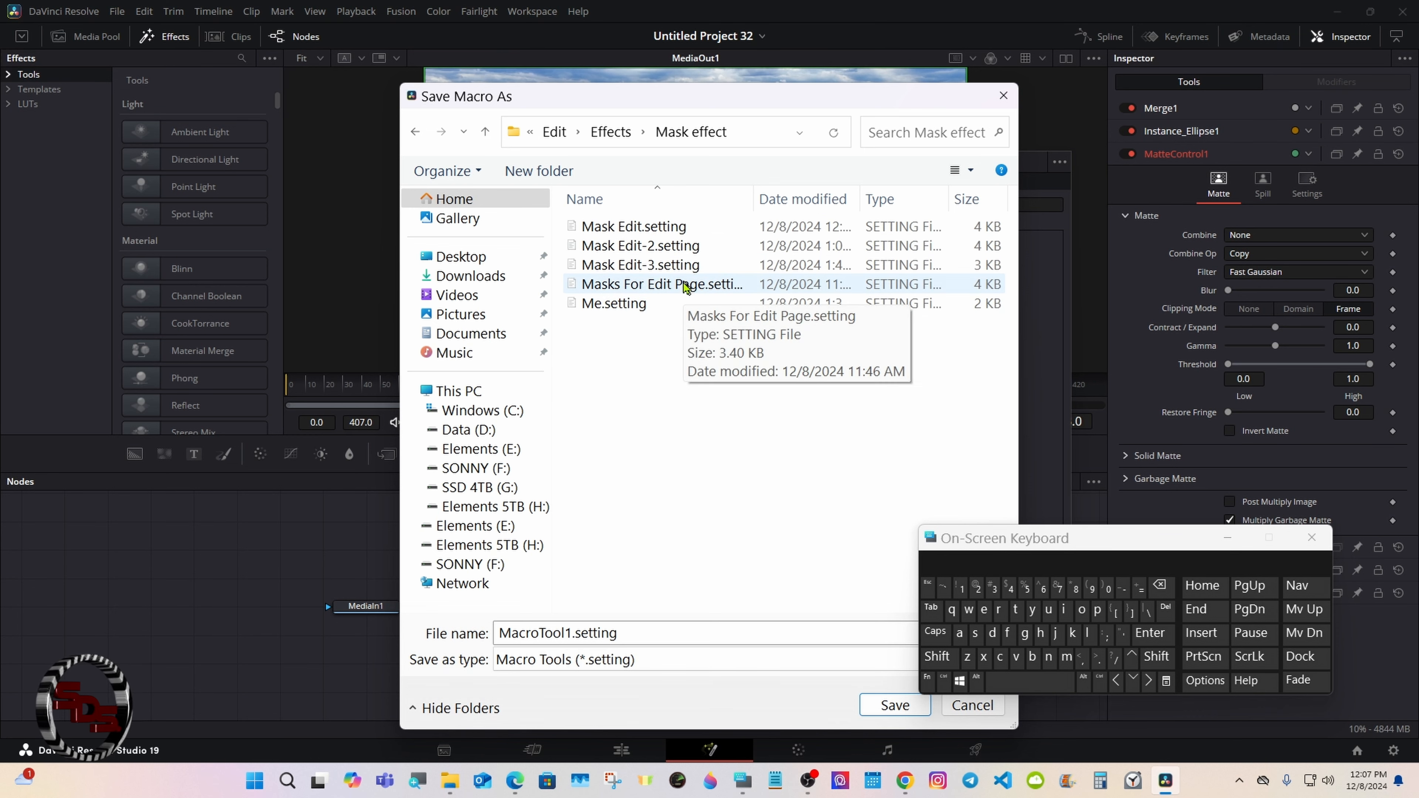
- Save the macro over the existing Masks For Edit Page.setting file and close the macro editor
double_click(686, 285)
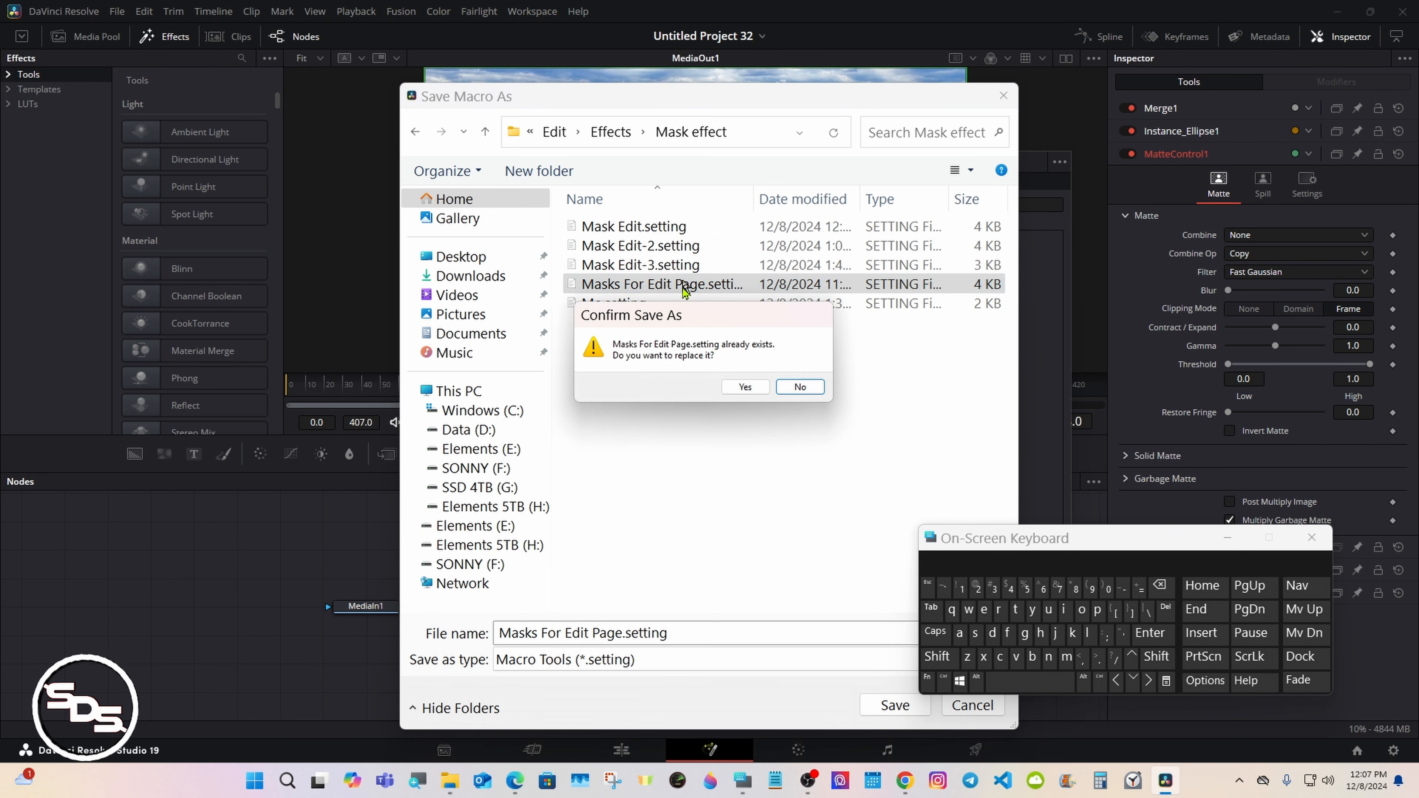
left_click(738, 387)
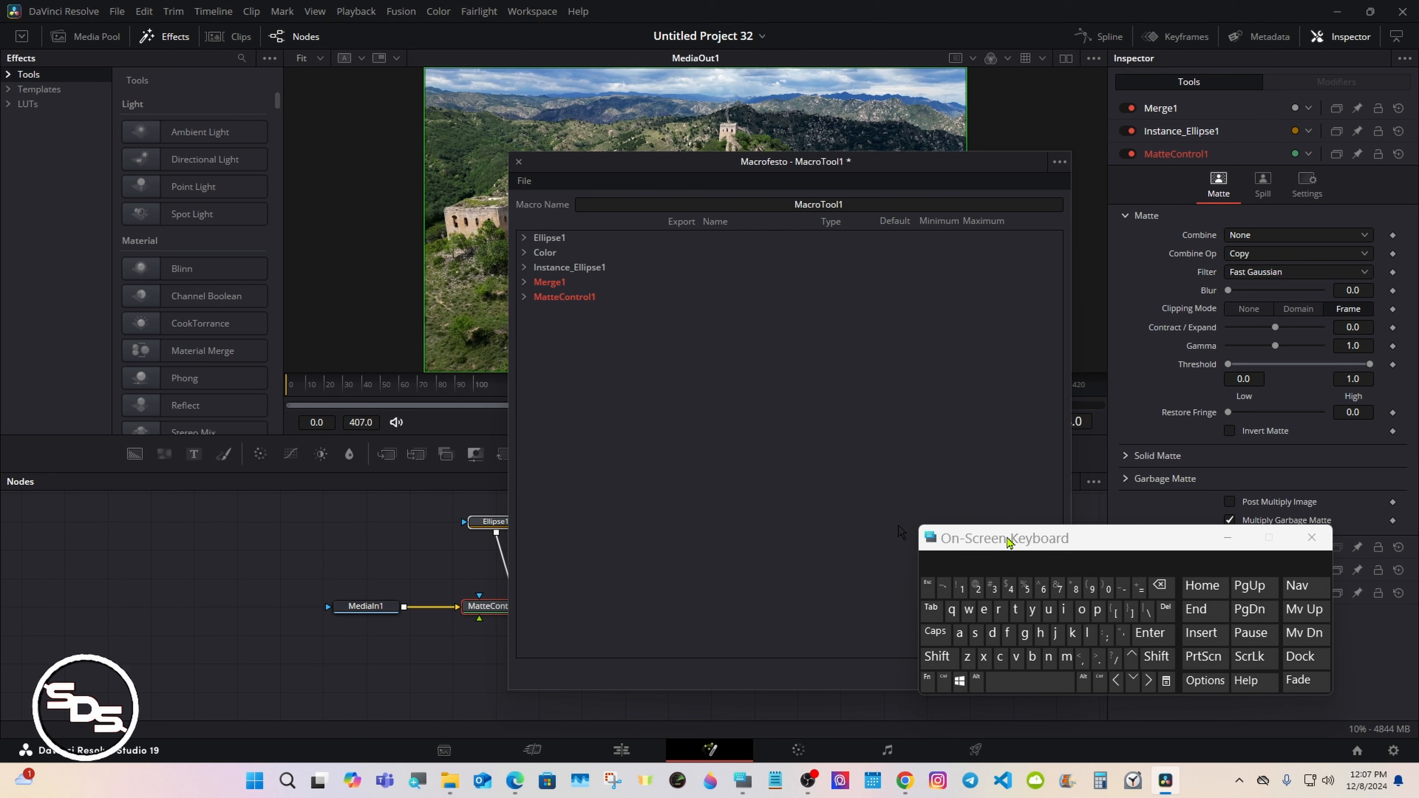
left_click_drag(1002, 541, 1179, 539)
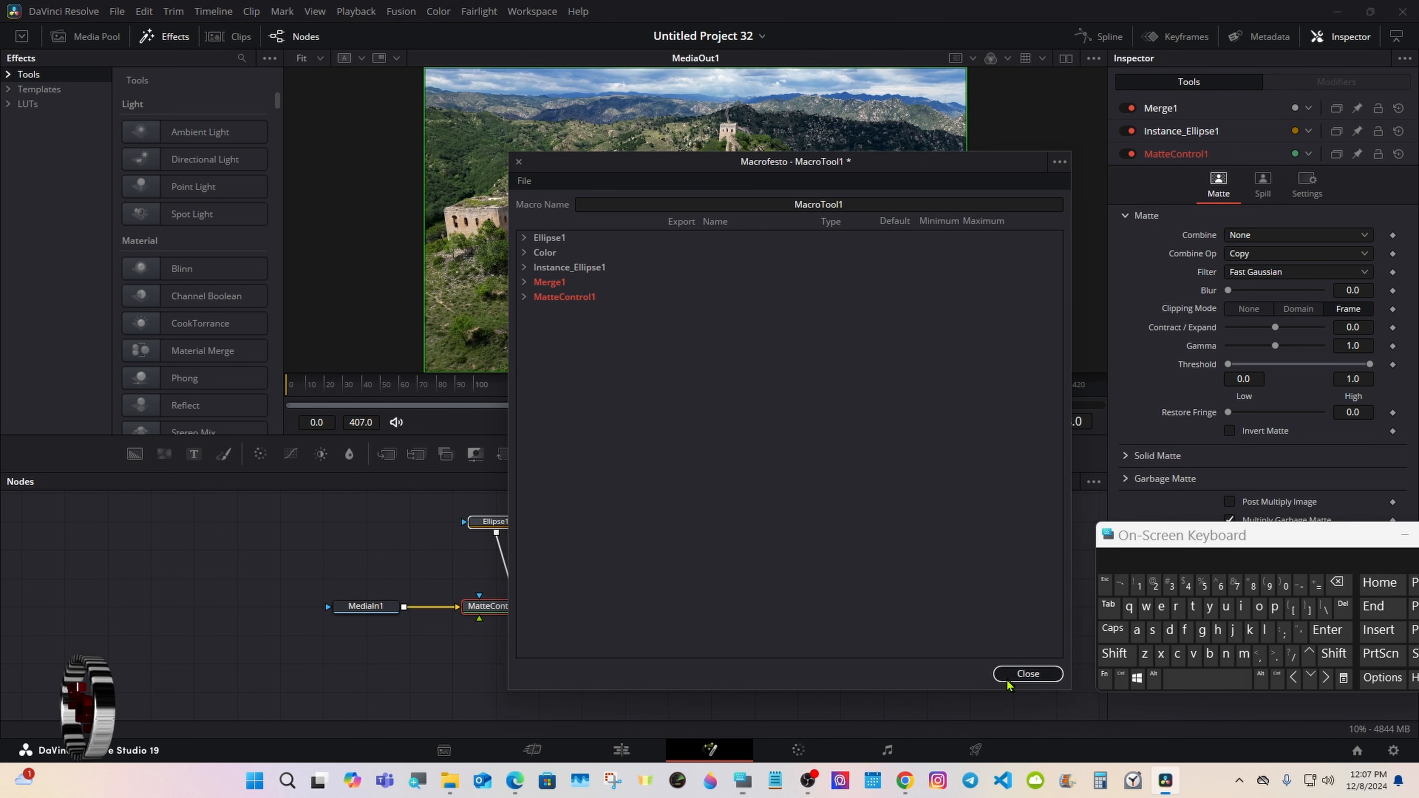
left_click(1030, 678)
- On the Edit page, append pof 4.jpg to Video 1 and 21.mp4 to Video 2, extending the image to the video's end
left_click(622, 750)
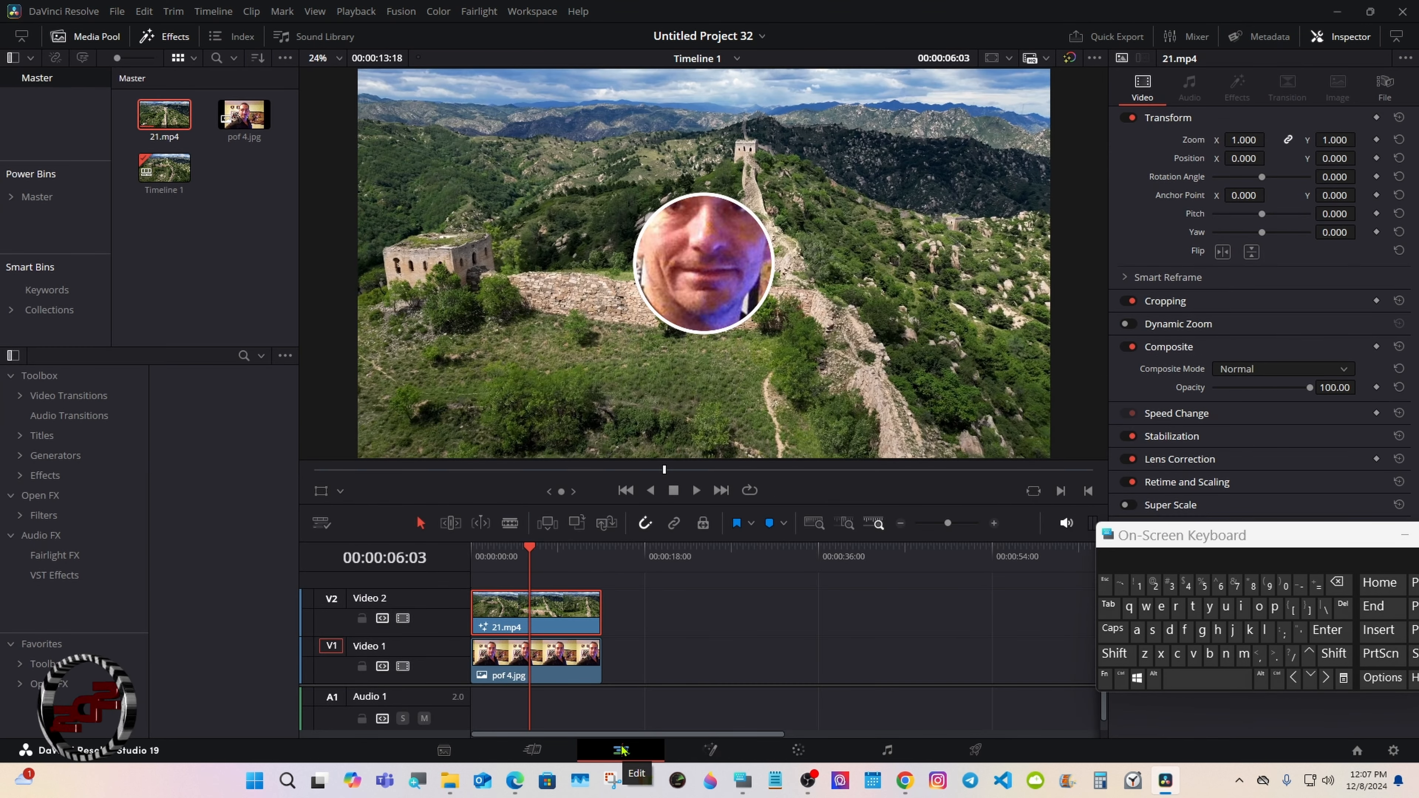
left_click_drag(244, 114, 676, 660)
left_click_drag(164, 114, 641, 621)
left_click_drag(686, 660, 1062, 665)
left_click(968, 665)
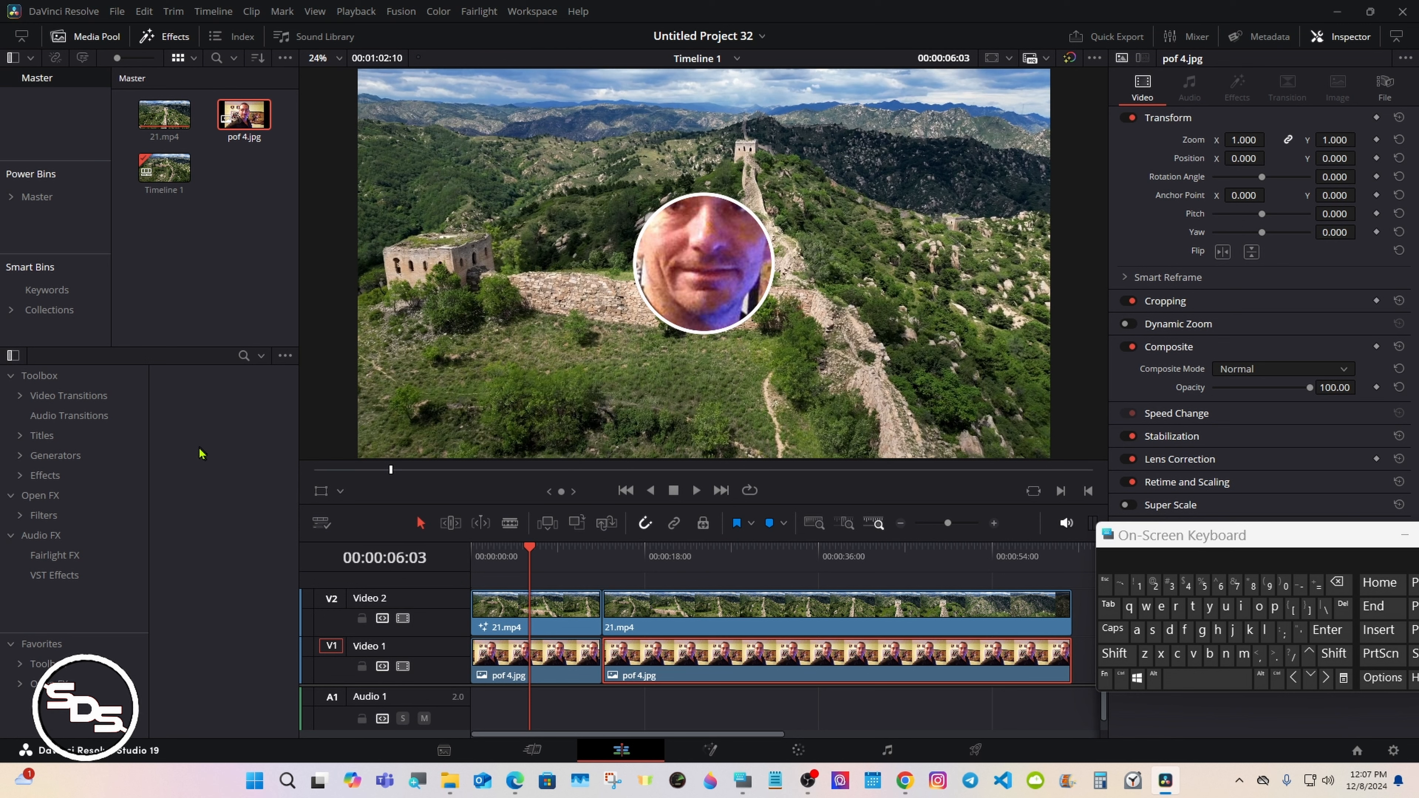
- Apply the Masks For Edit Page effect from the Mask effect category to the second 21.mp4 clip on Video 2
left_click(20, 476)
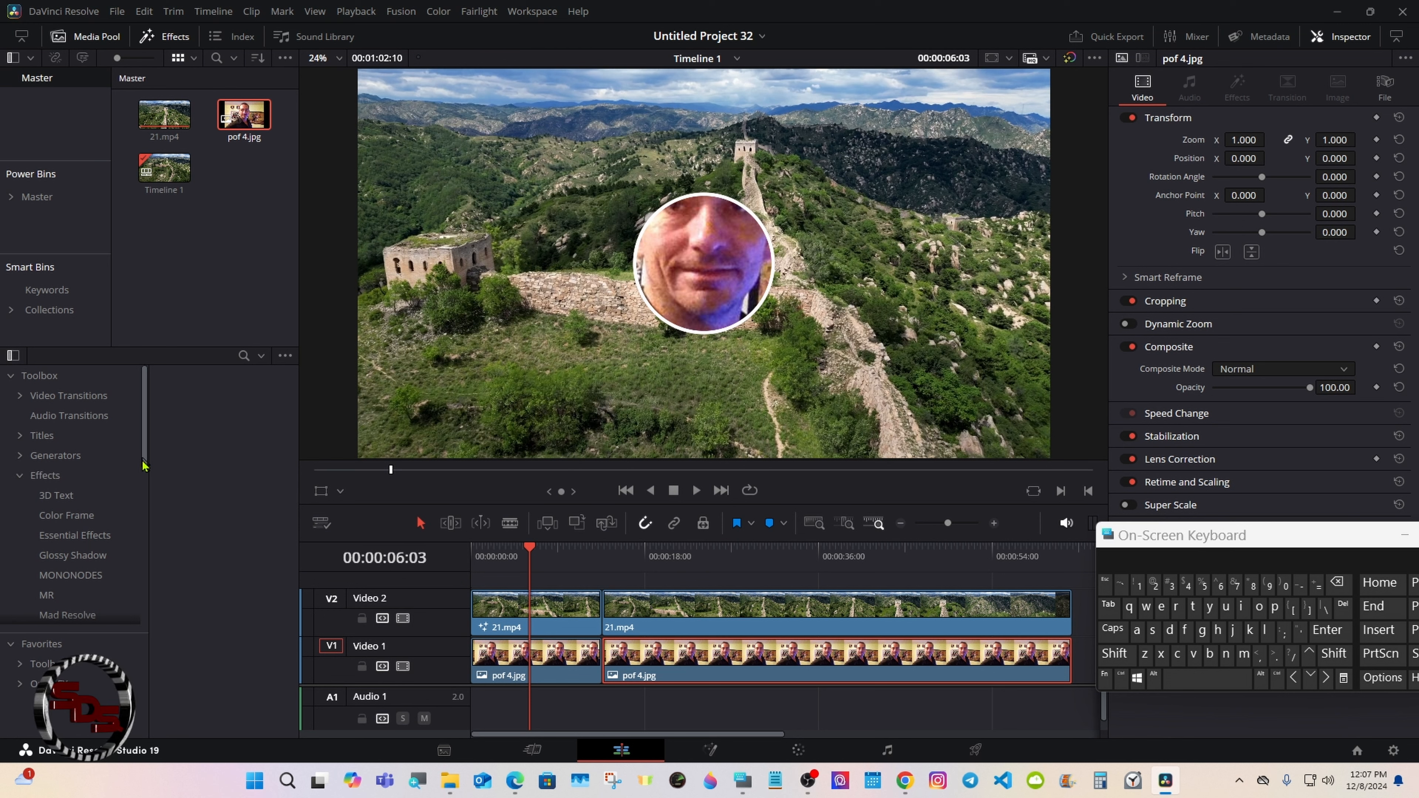
left_click_drag(145, 443, 725, 611)
left_click(106, 481)
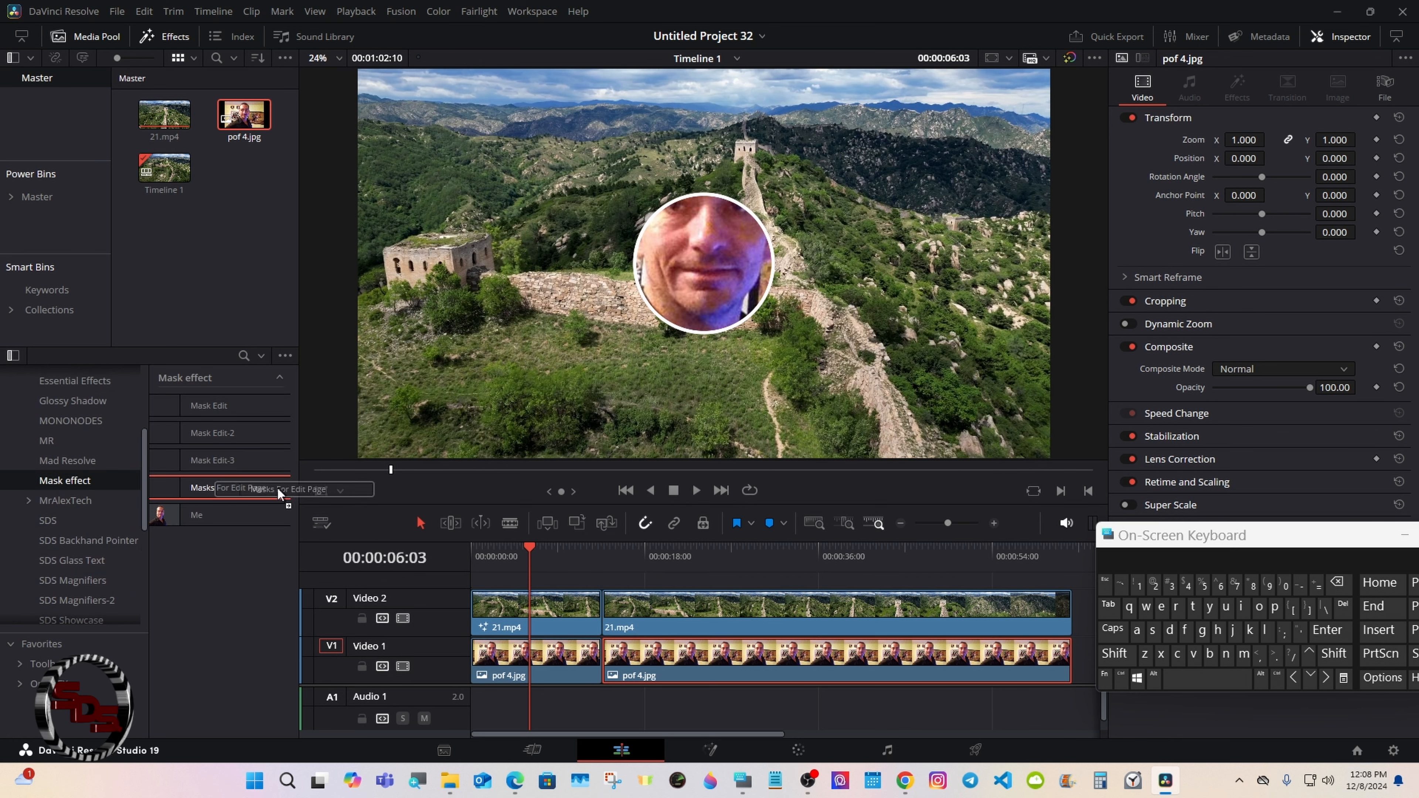
left_click(658, 563)
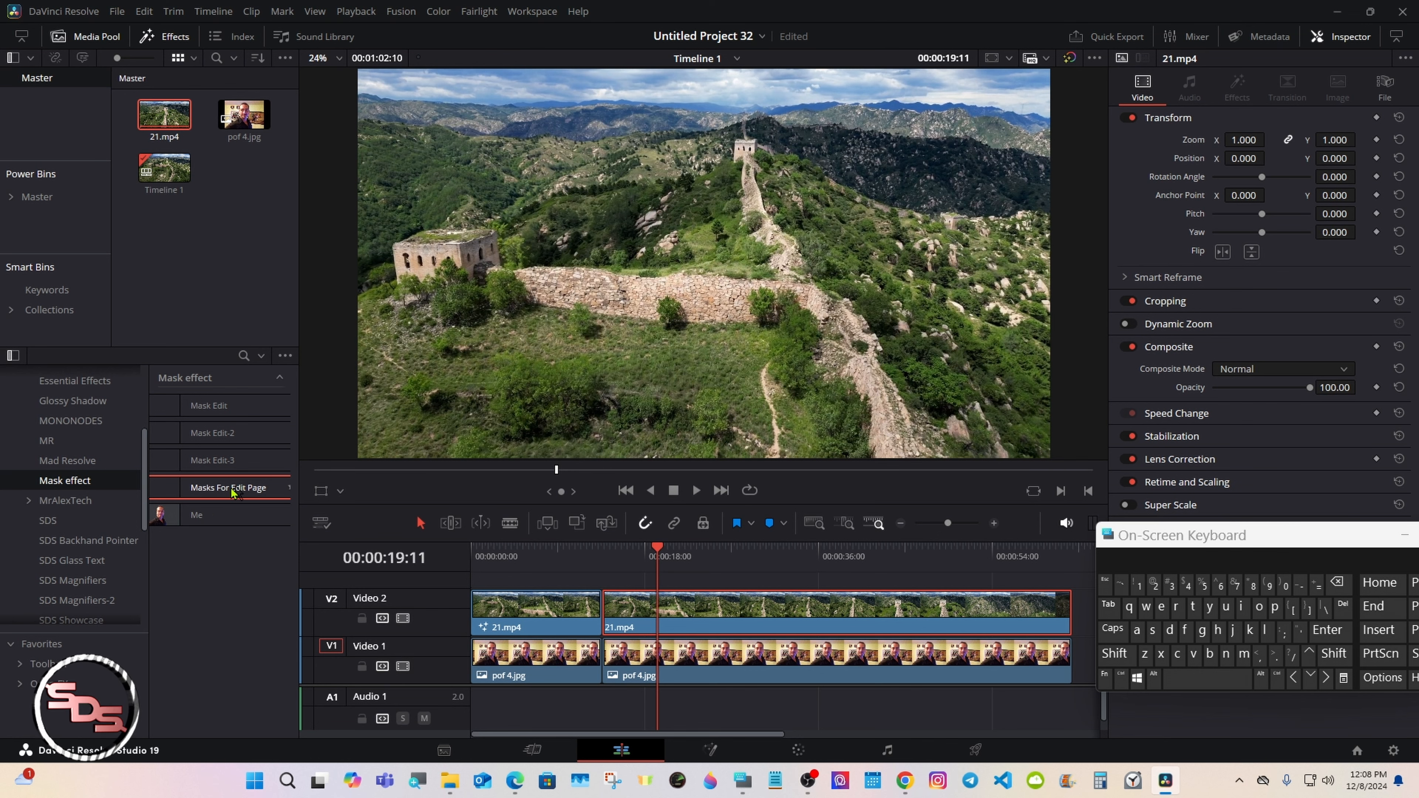
left_click_drag(221, 487, 679, 606)
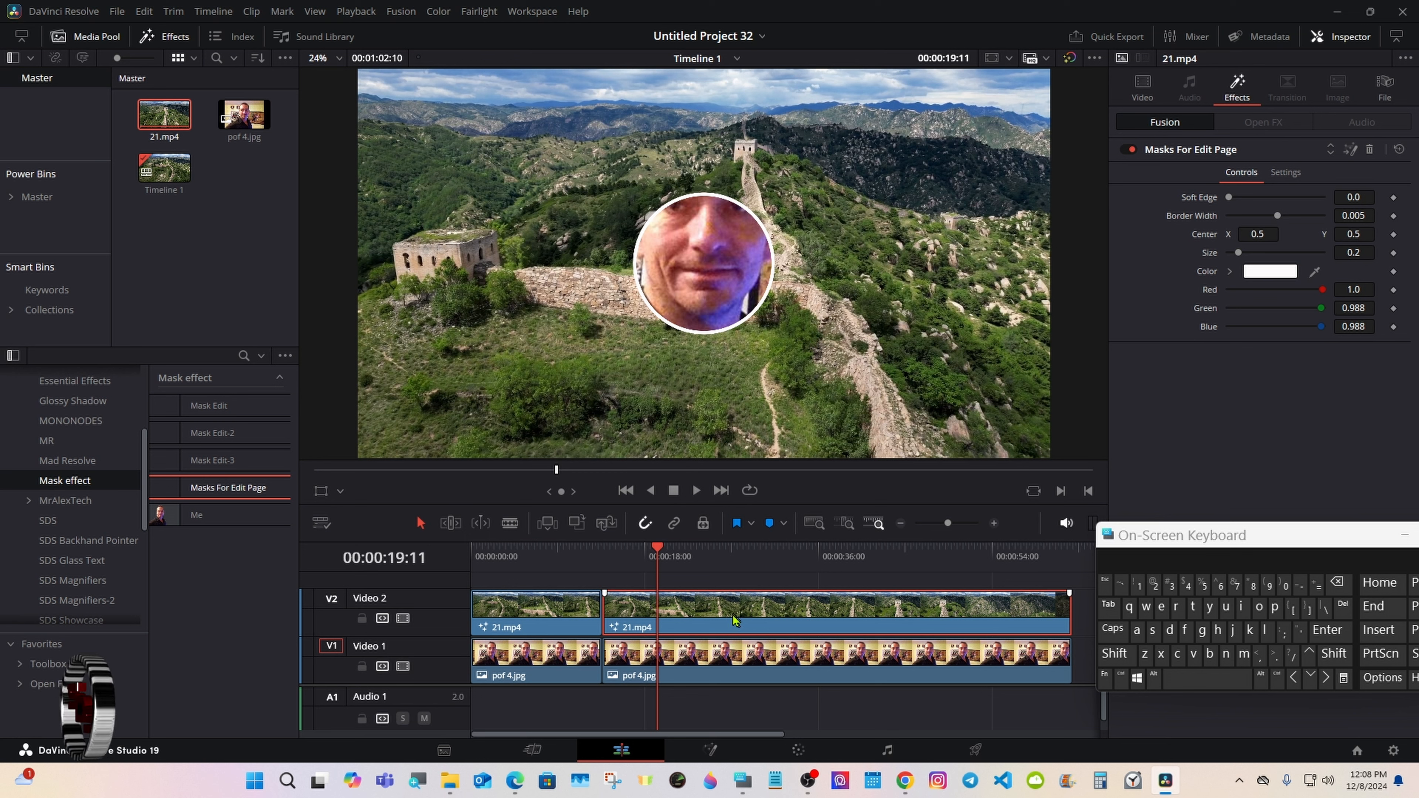
- Set the mask effect's Center to X 0.864 and Y 0.23 on the second 21.mp4 clip
left_click_drag(1138, 543, 1143, 562)
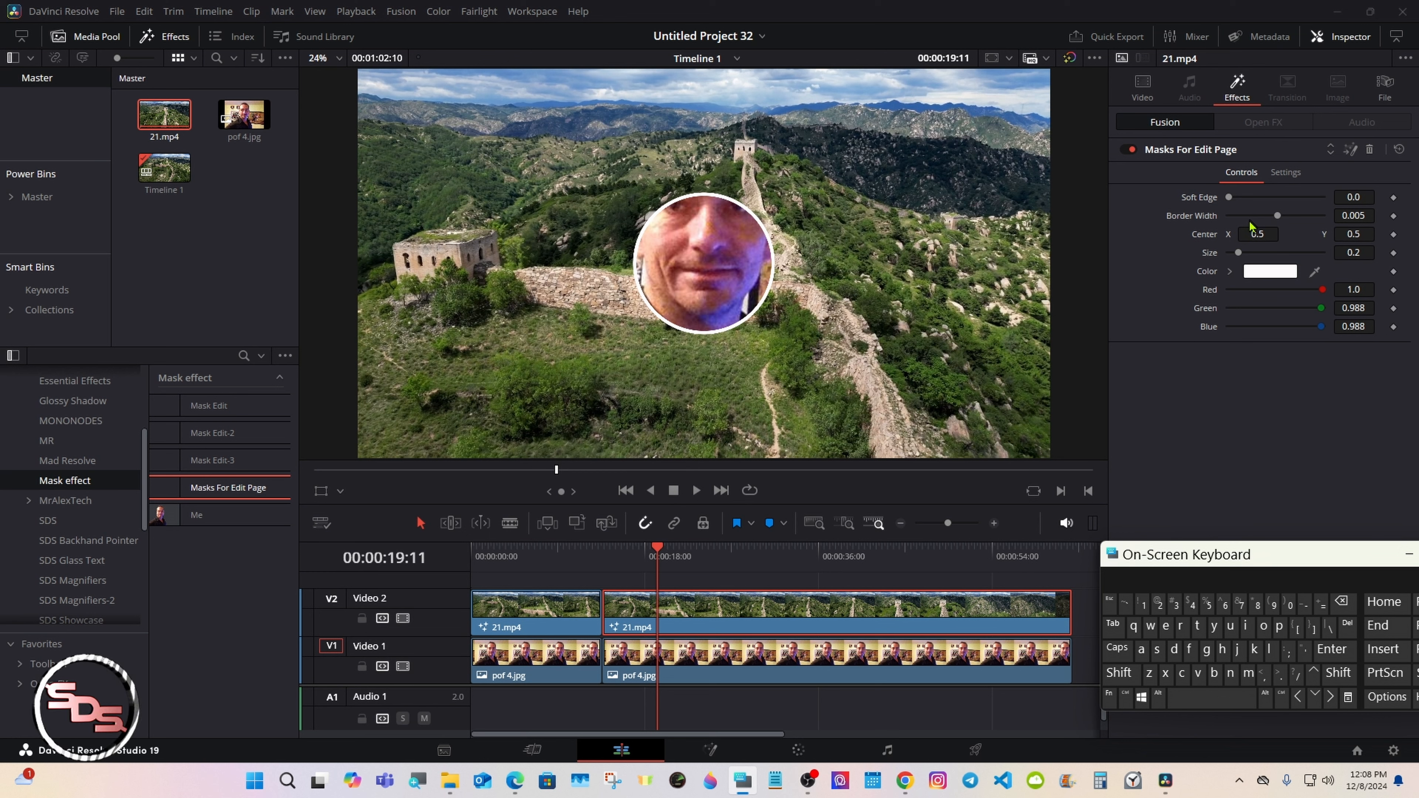
mouse_move(1249, 225)
left_mouse_down()
mouse_move(1380, 234)
mouse_move(1256, 230)
left_mouse_up()
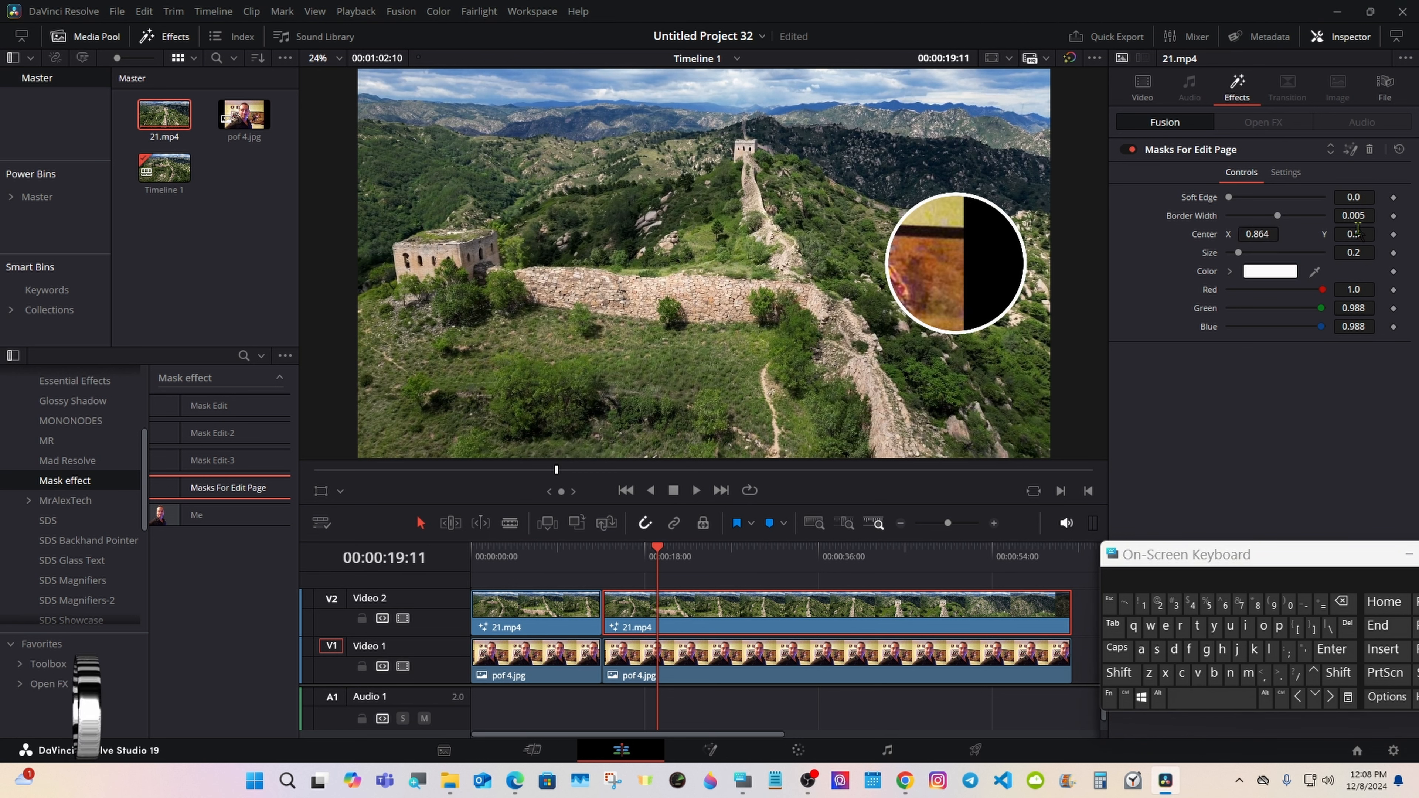
left_click_drag(1360, 234, 1367, 229)
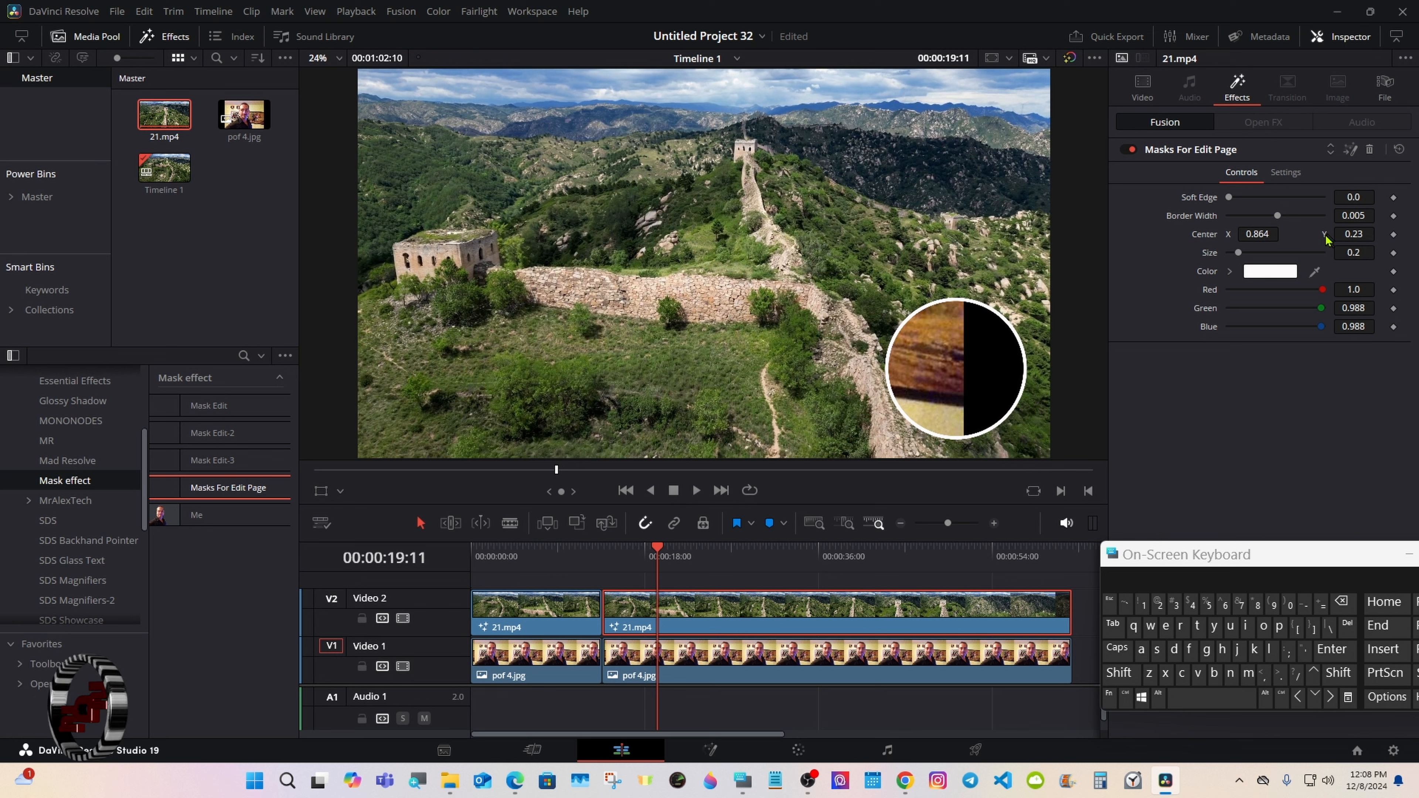
- Set the second pof 4.jpg clip's Zoom to 0.510 and its Position to X 1835 and Y -674 so the face fills the cutout
left_click(805, 654)
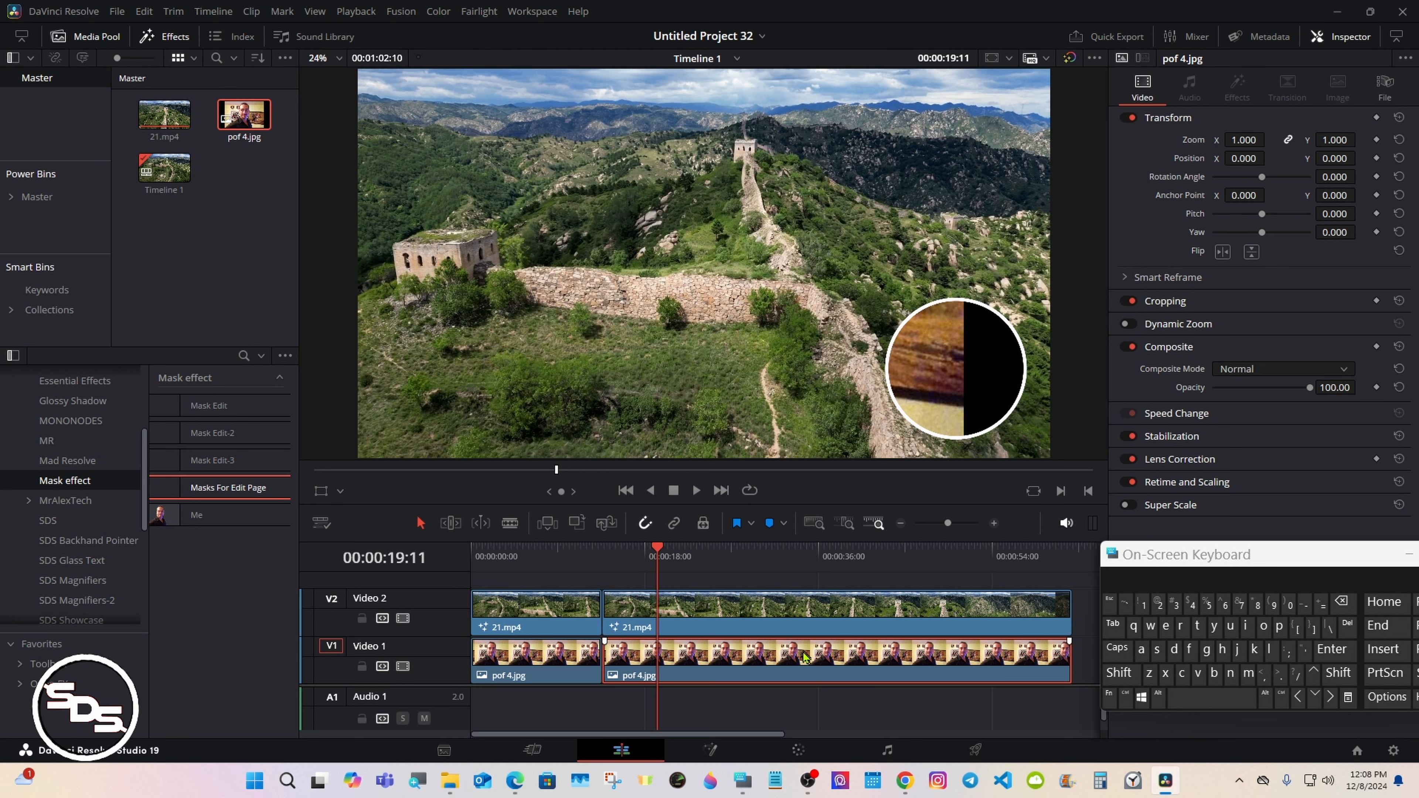
left_click_drag(1241, 158, 1357, 159)
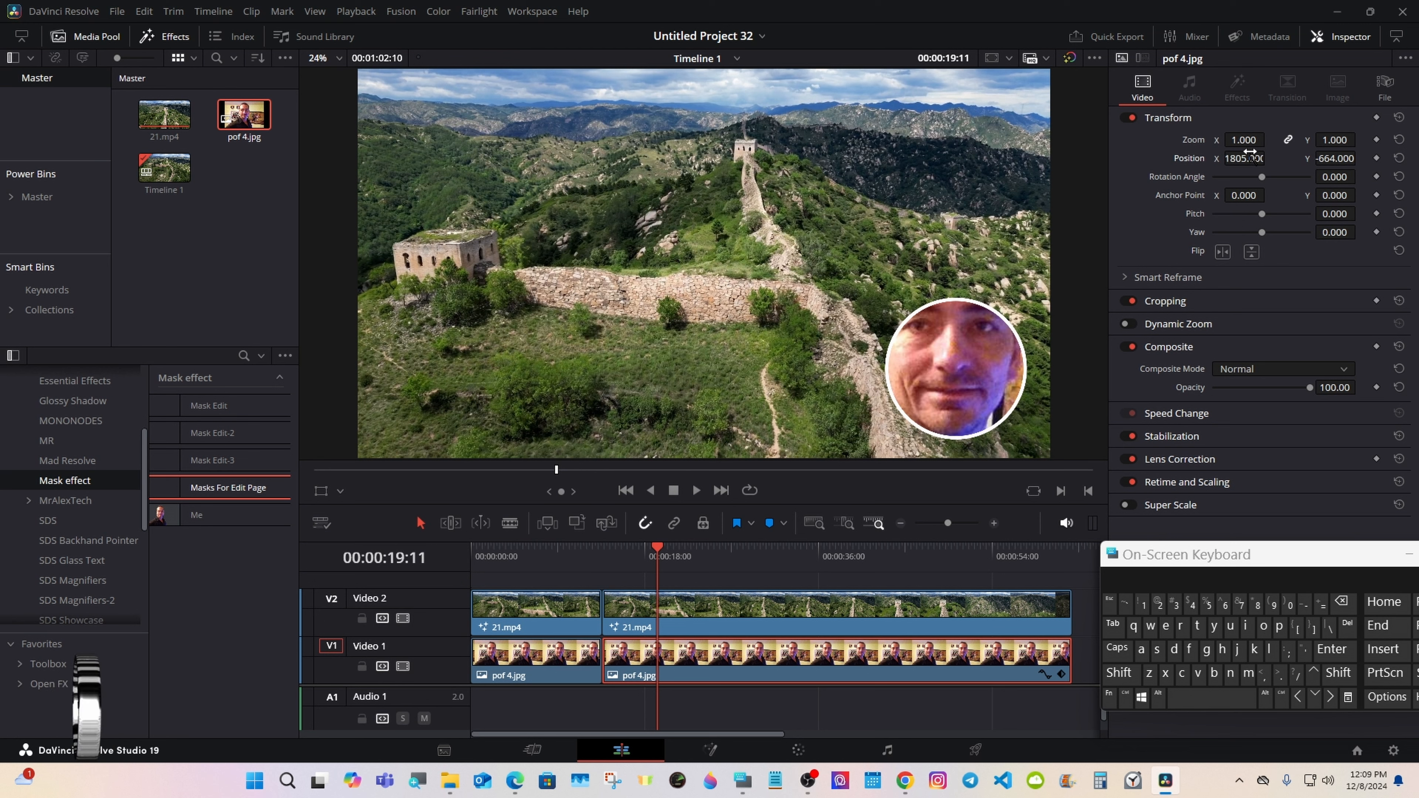
left_click_drag(1246, 142, 1250, 144)
left_click_drag(1335, 159, 1330, 159)
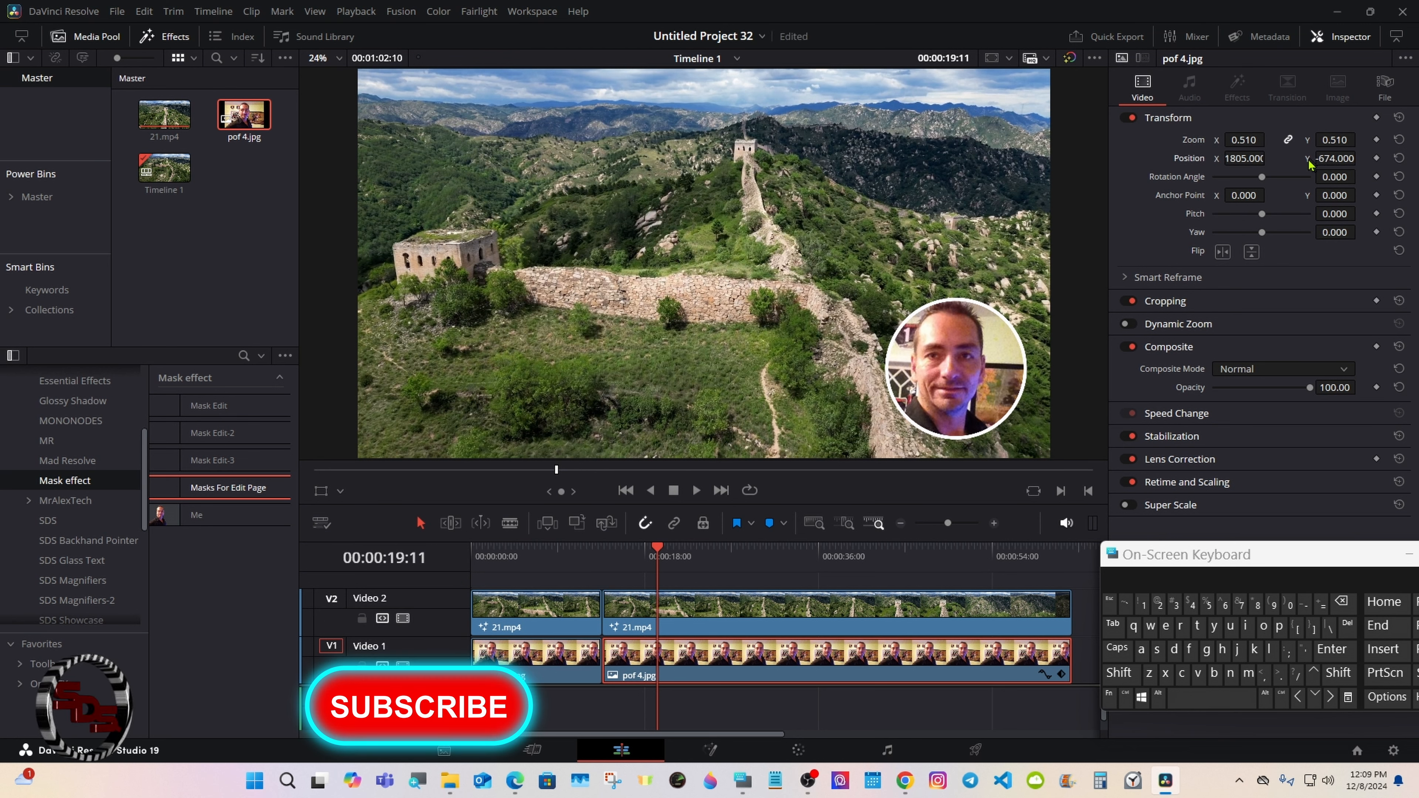
left_click_drag(1245, 164, 1254, 163)
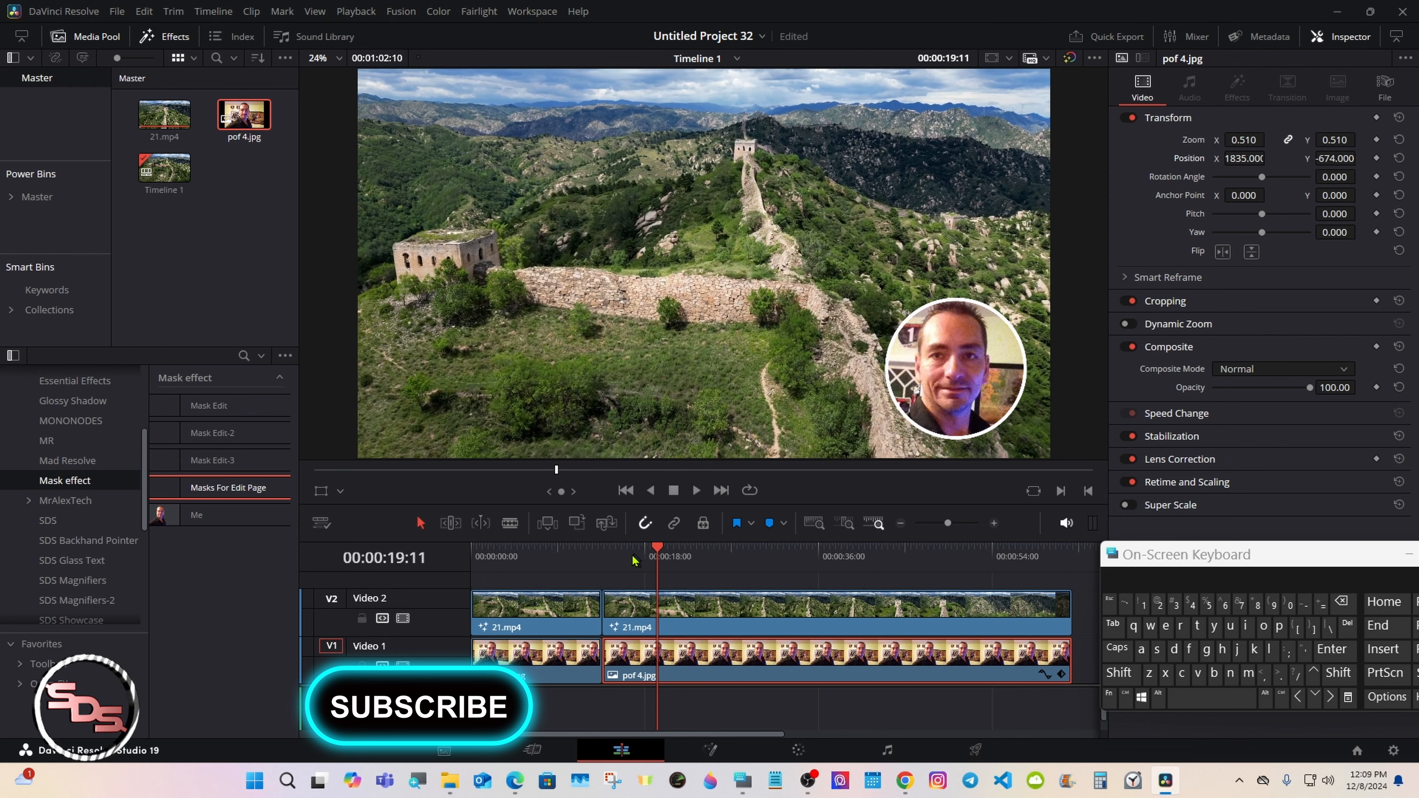
- Set the mask color on the second 21.mp4 clip to light blue (Red 0.333333, Green 0.666666, Blue 1.0) and reset its Size to 0.2
left_click(673, 607)
left_click(1234, 93)
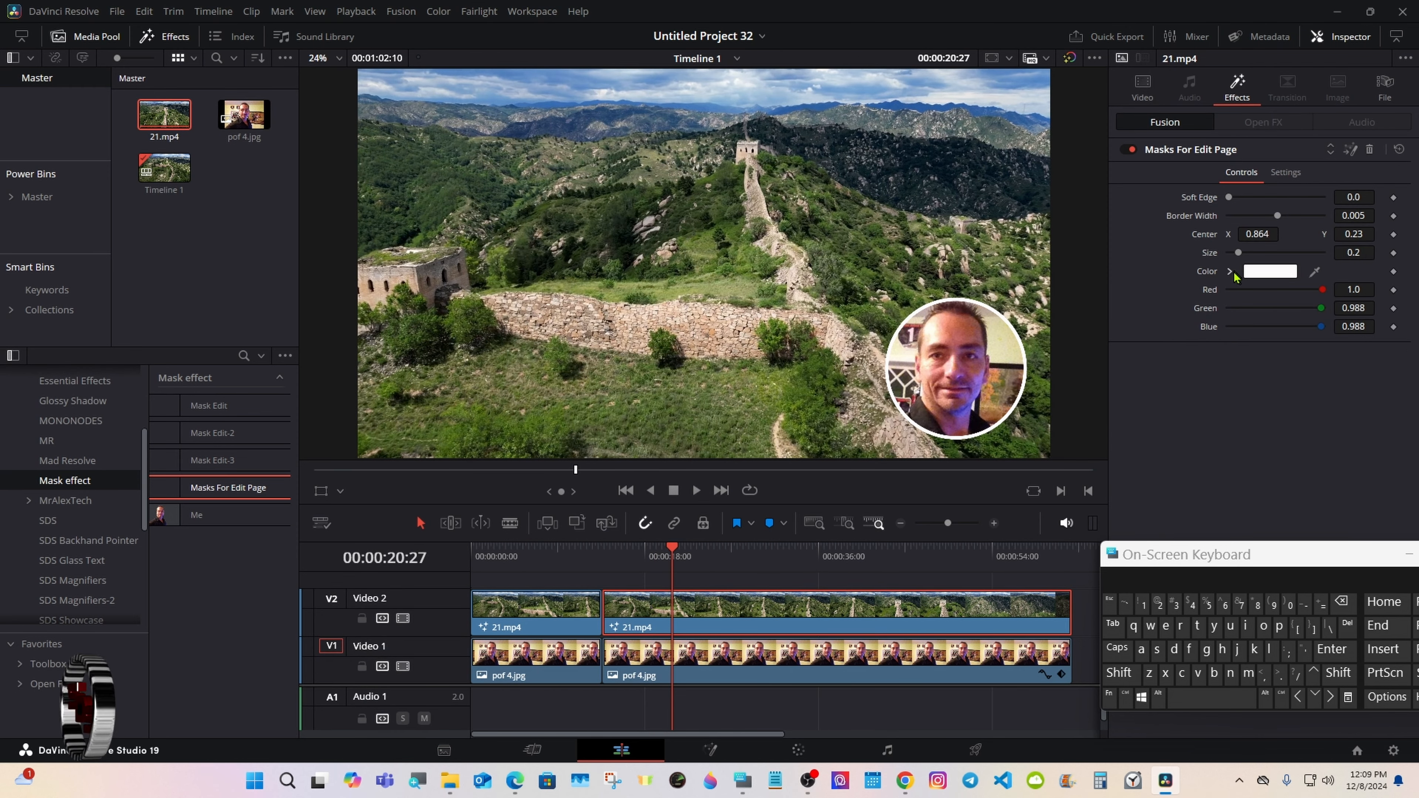
left_click(1256, 272)
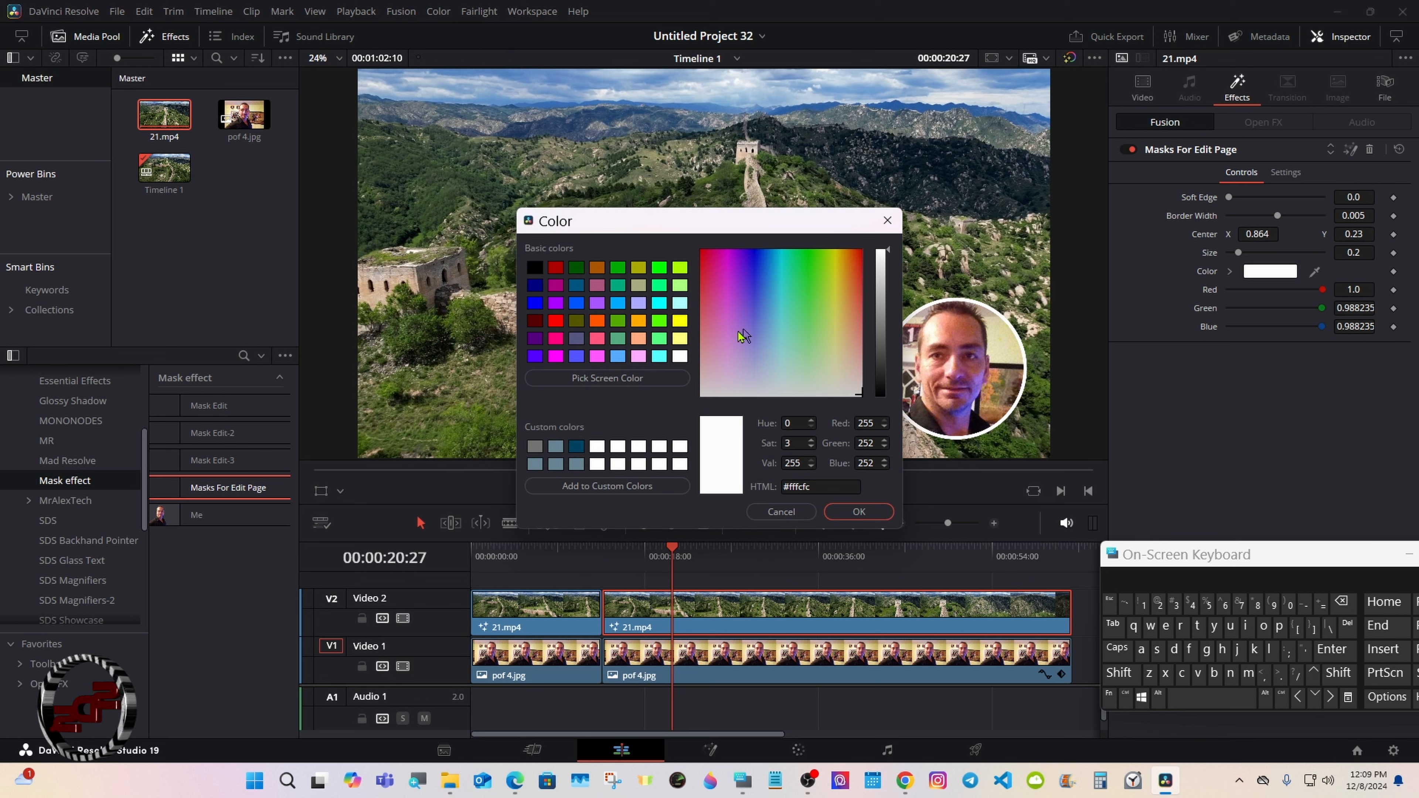
left_click(617, 356)
left_click(836, 510)
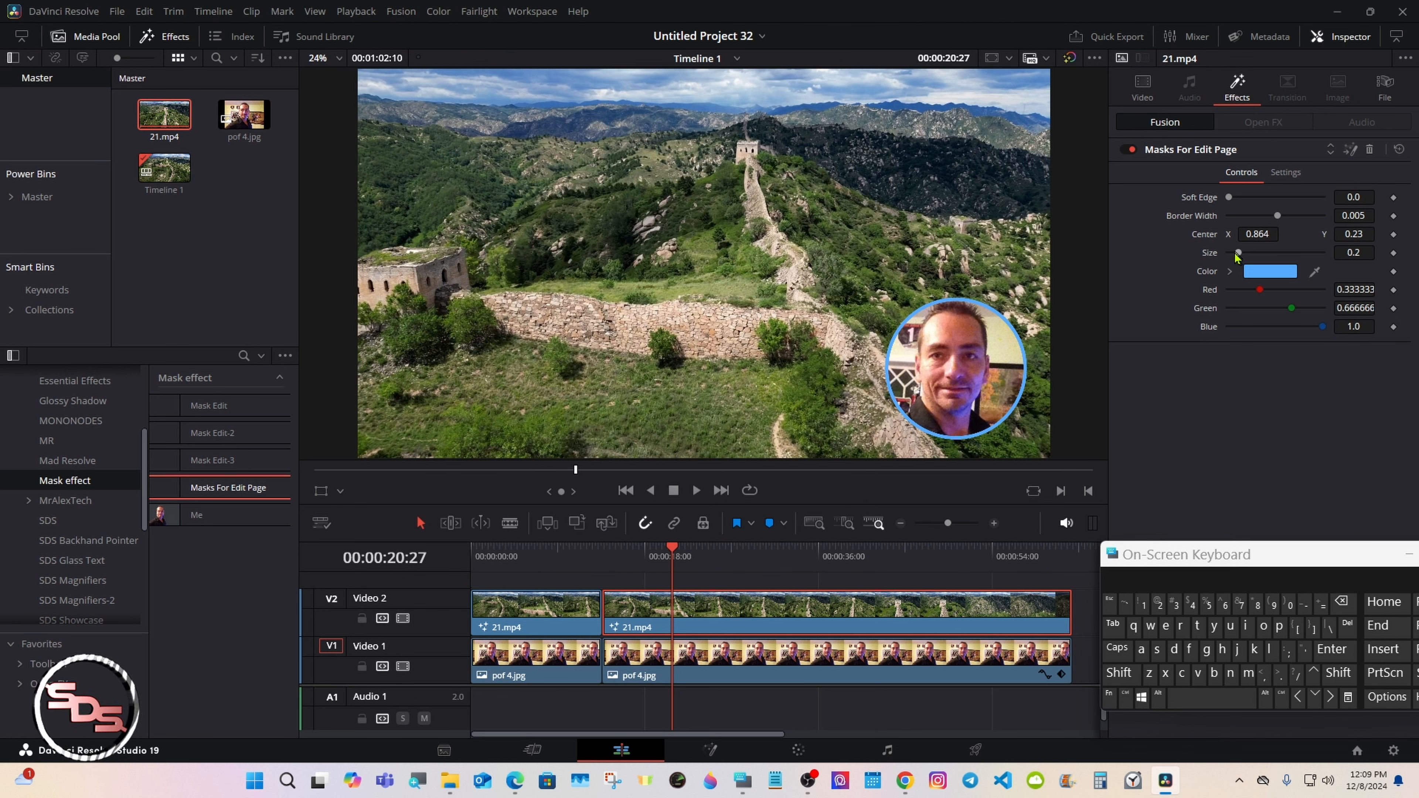
left_click_drag(1238, 253, 1238, 253)
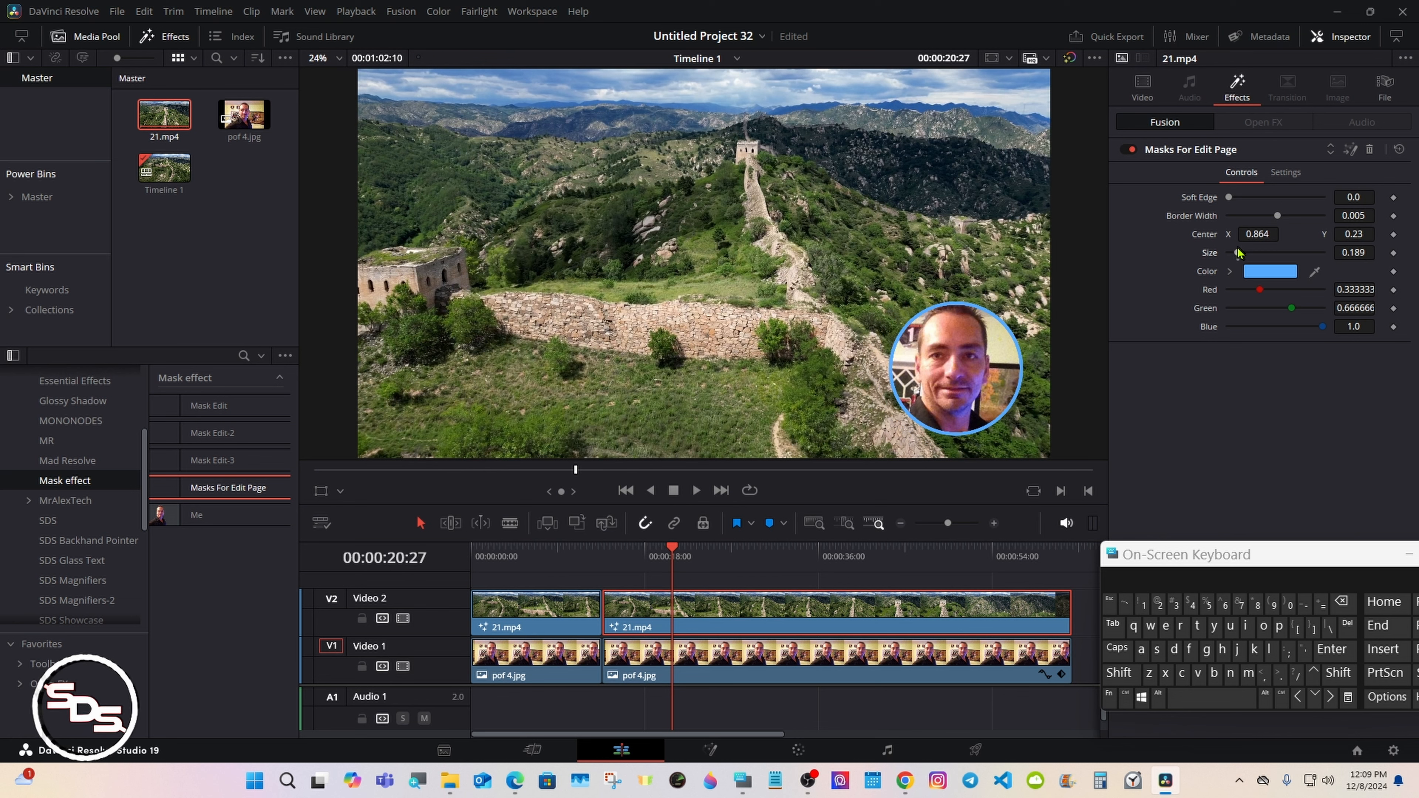
double_click(1211, 253)
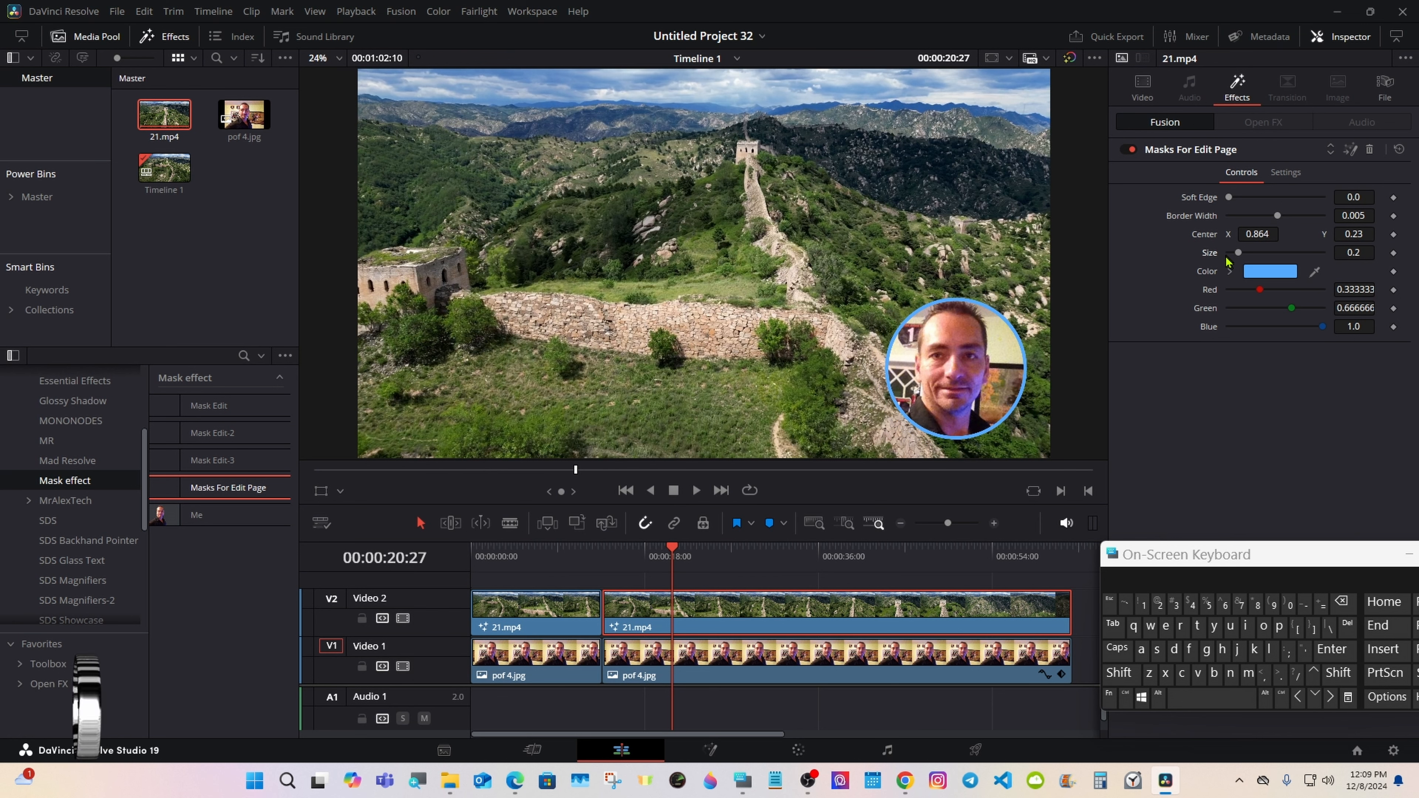
- Enlarge the viewer and play the timeline from the start of the second 21.mp4 clip at 00:00:13:18 to review the masked composite
left_click_drag(615, 550, 611, 551)
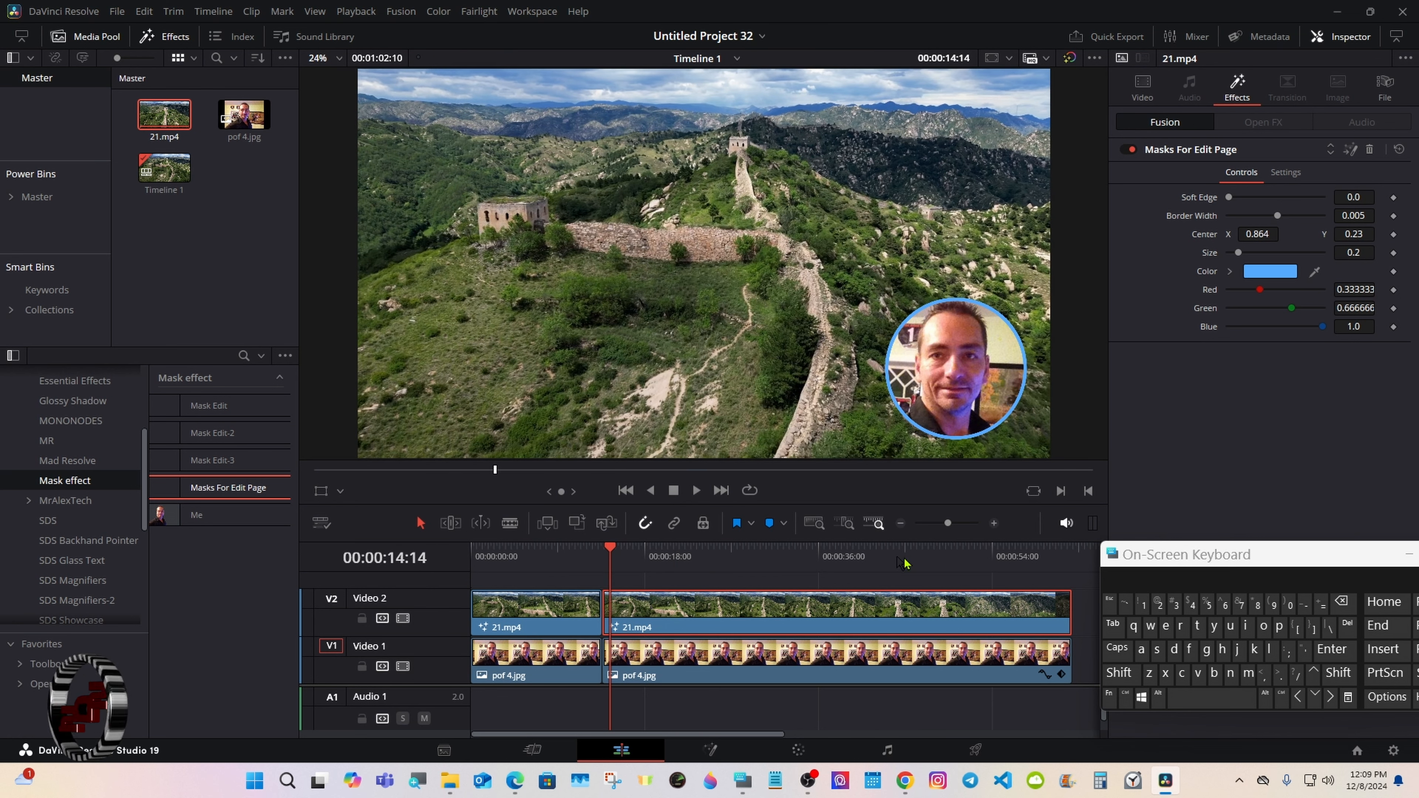
left_click_drag(1305, 559, 1196, 566)
left_click(1297, 563)
left_click(602, 551)
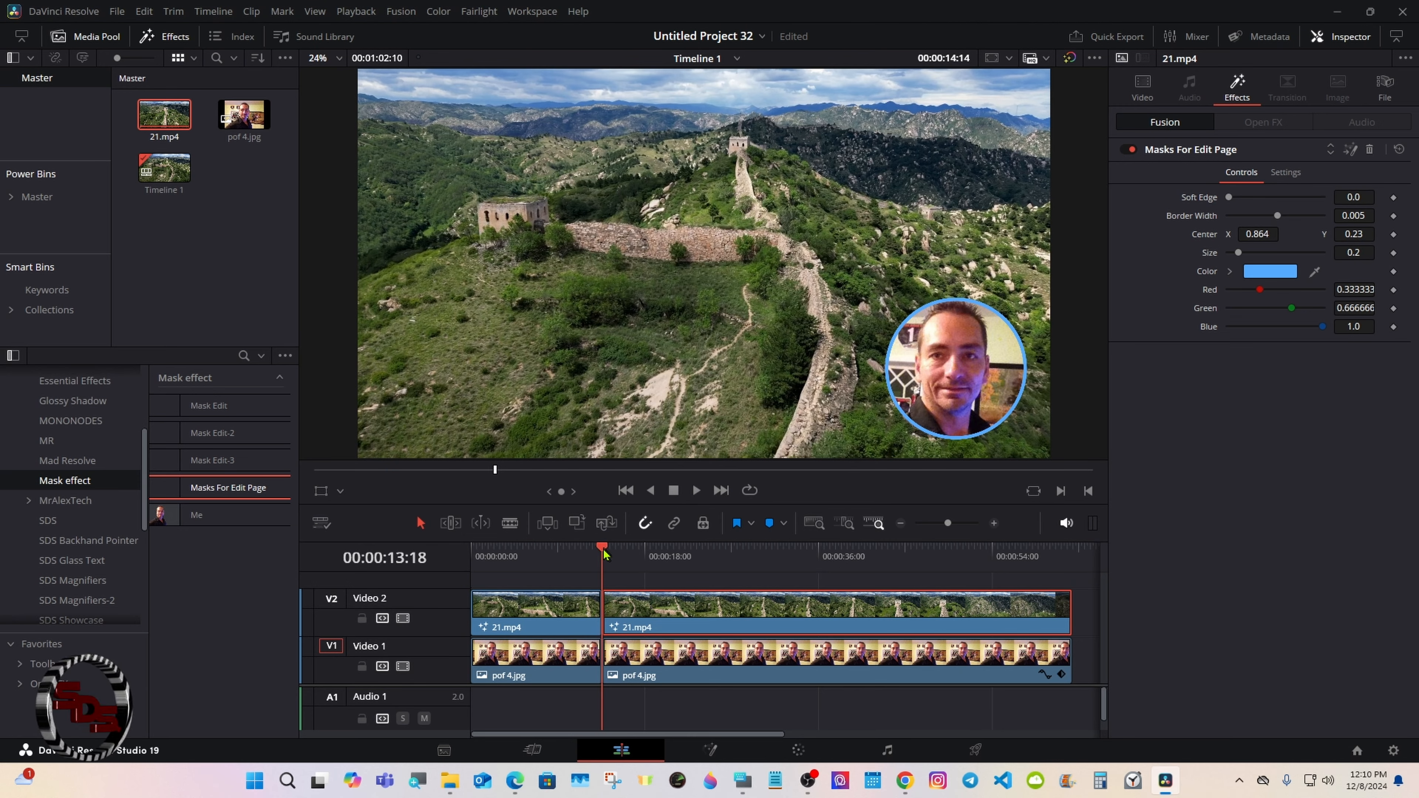
left_click_drag(681, 541, 674, 580)
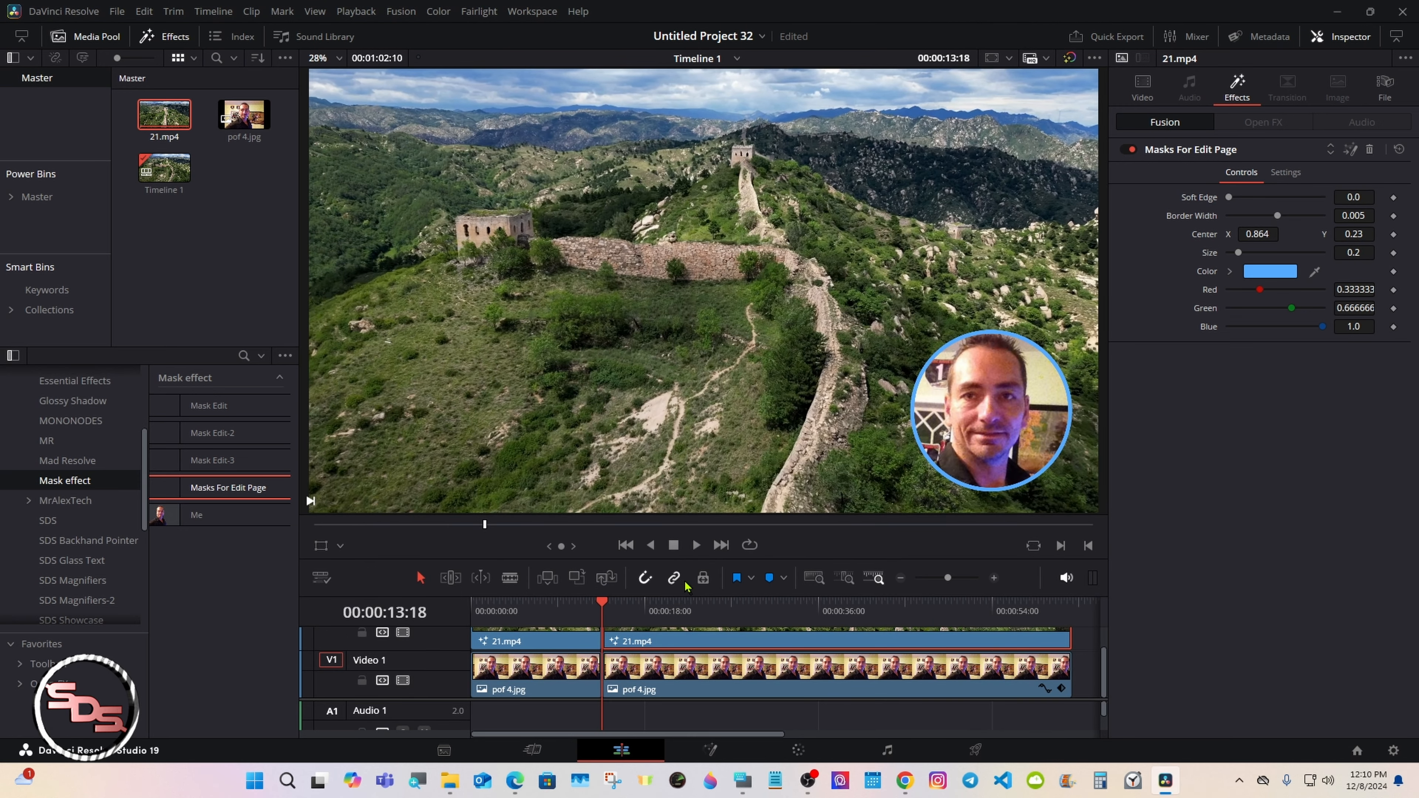
left_click(698, 545)
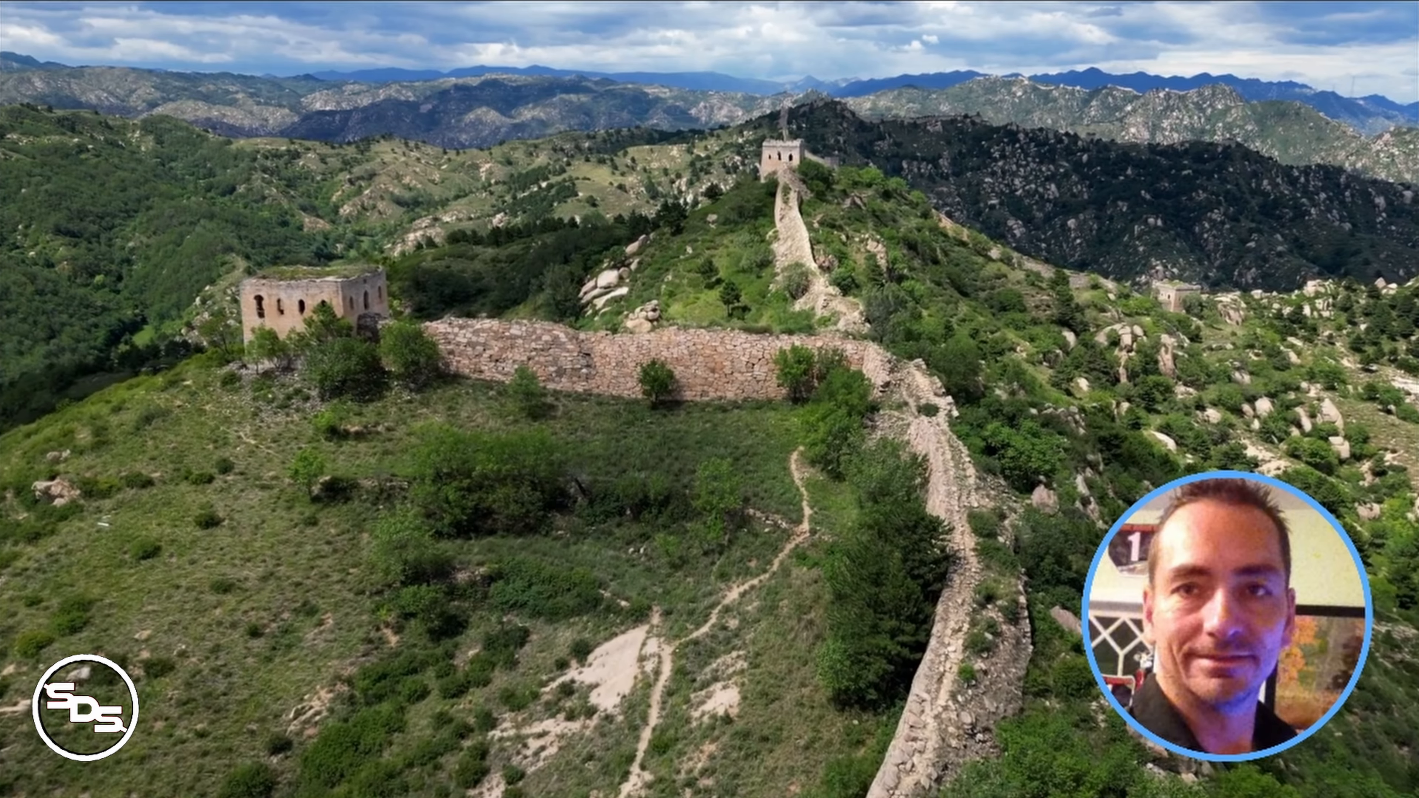